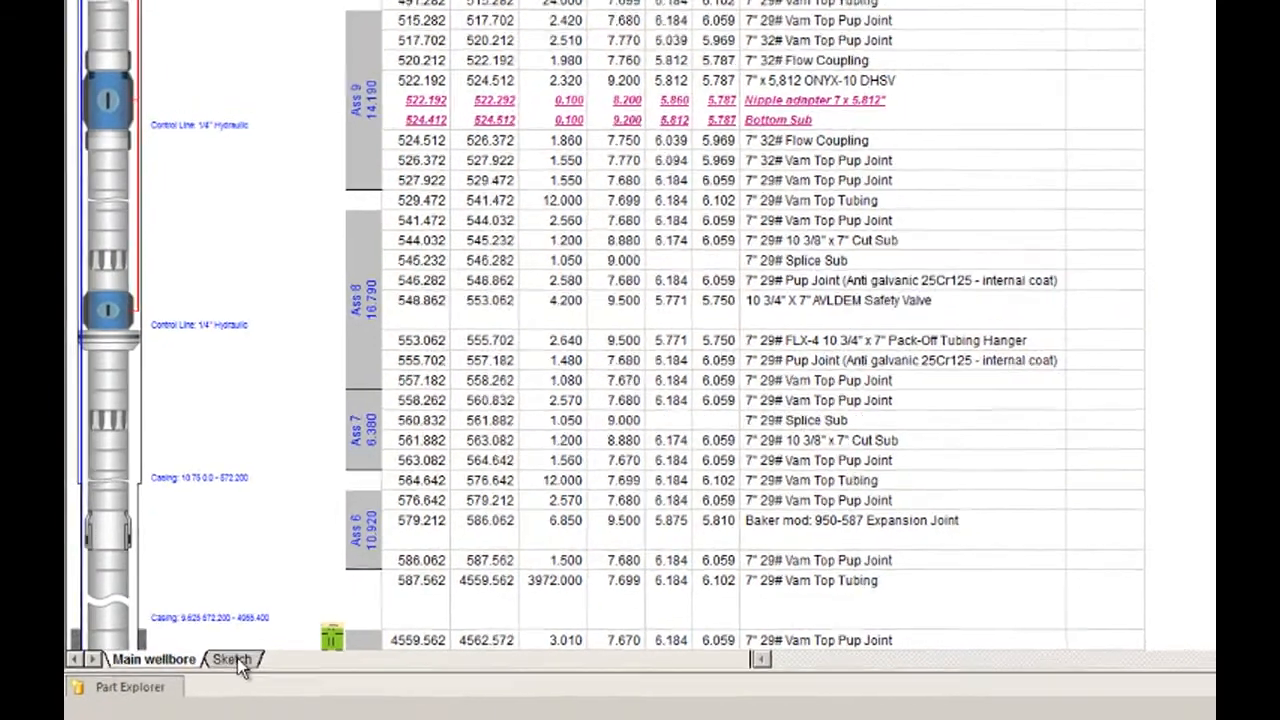
# Open the well's Sketch sheet and try shifting the control point at the expansion joint to the right, undoing the shift
pyautogui.click(239, 654)
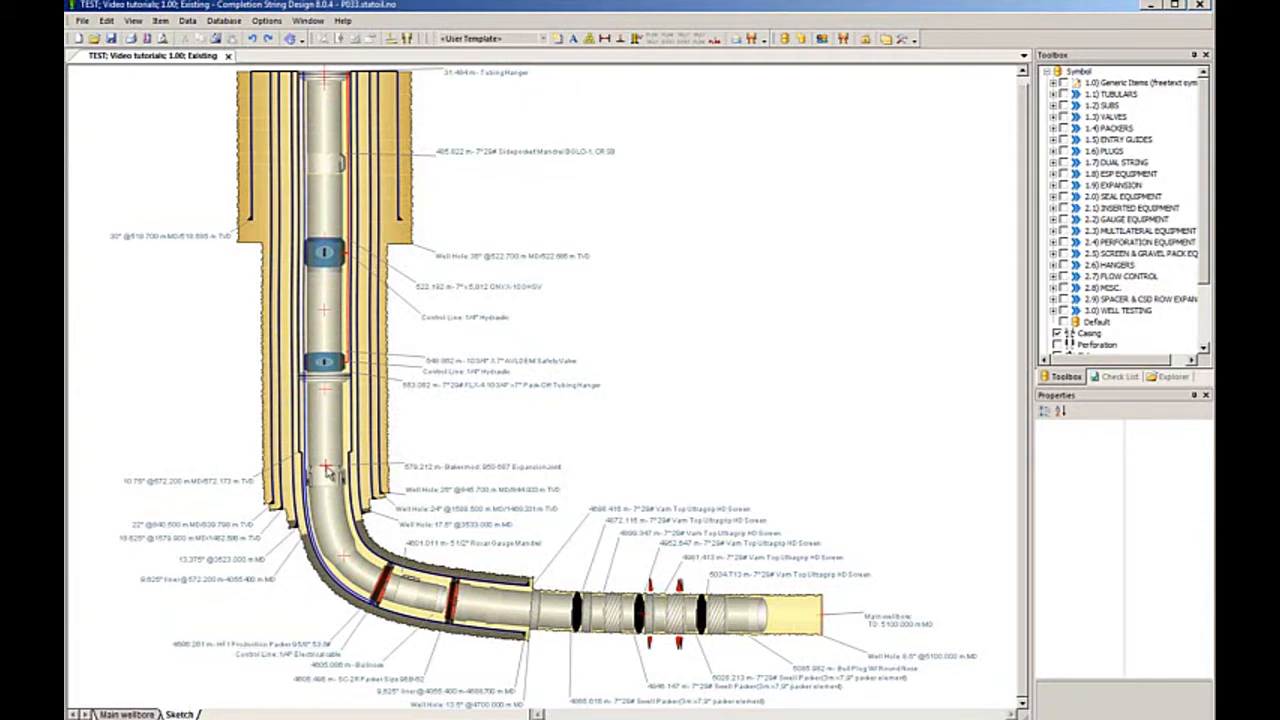
pyautogui.moveTo(326, 467); pyautogui.dragTo(357, 469)
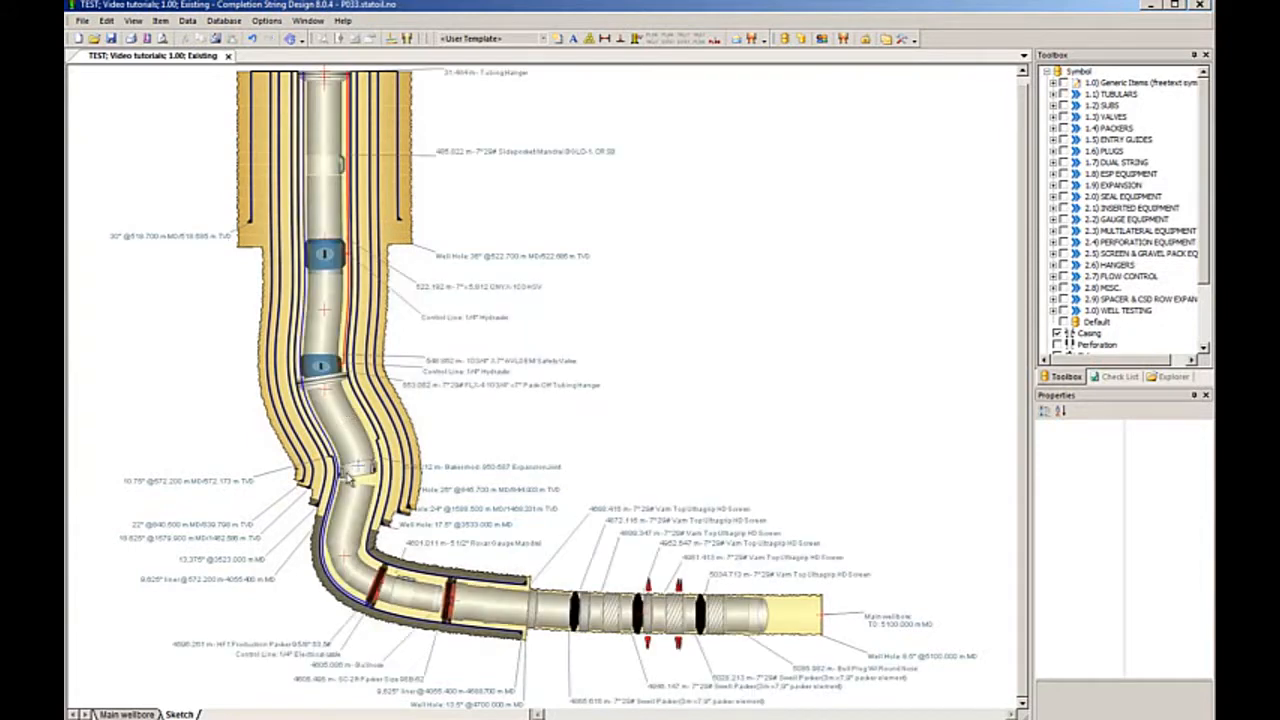
pyautogui.click(255, 38)
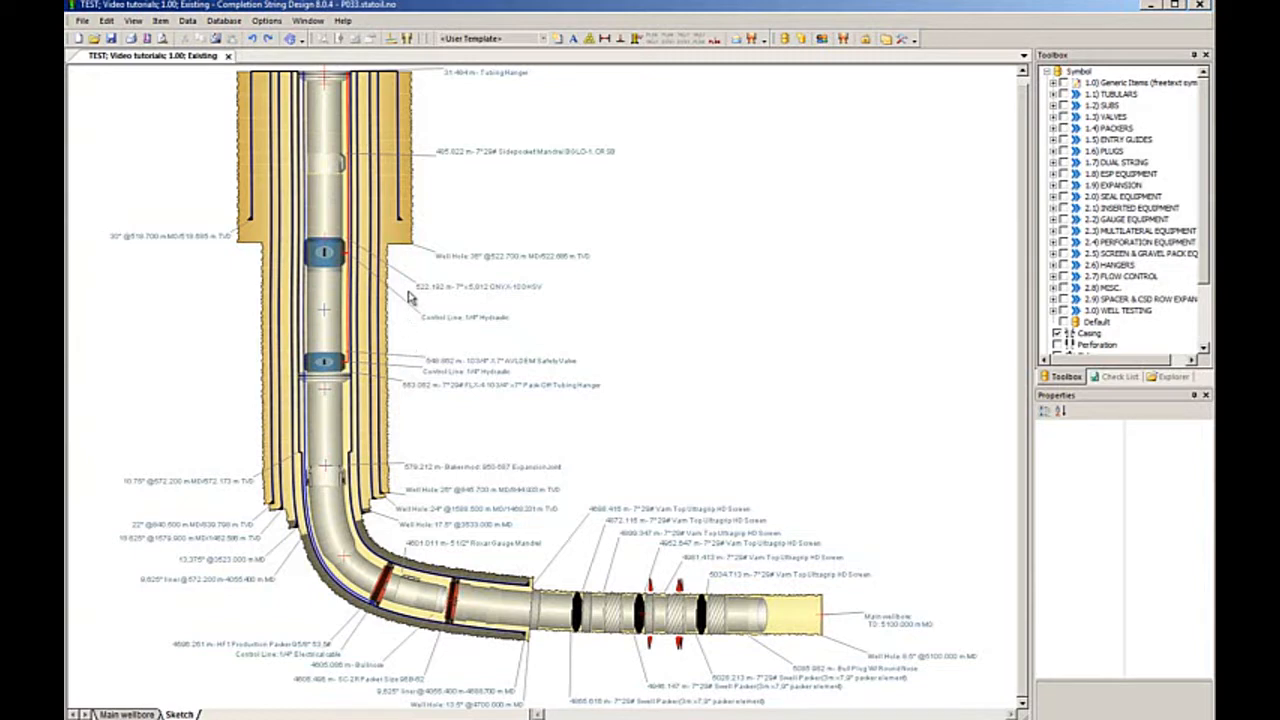
# Select several control points above the wellbore bend and shift them together to the right, undoing the shift
pyautogui.moveTo(408, 290); pyautogui.dragTo(311, 481)
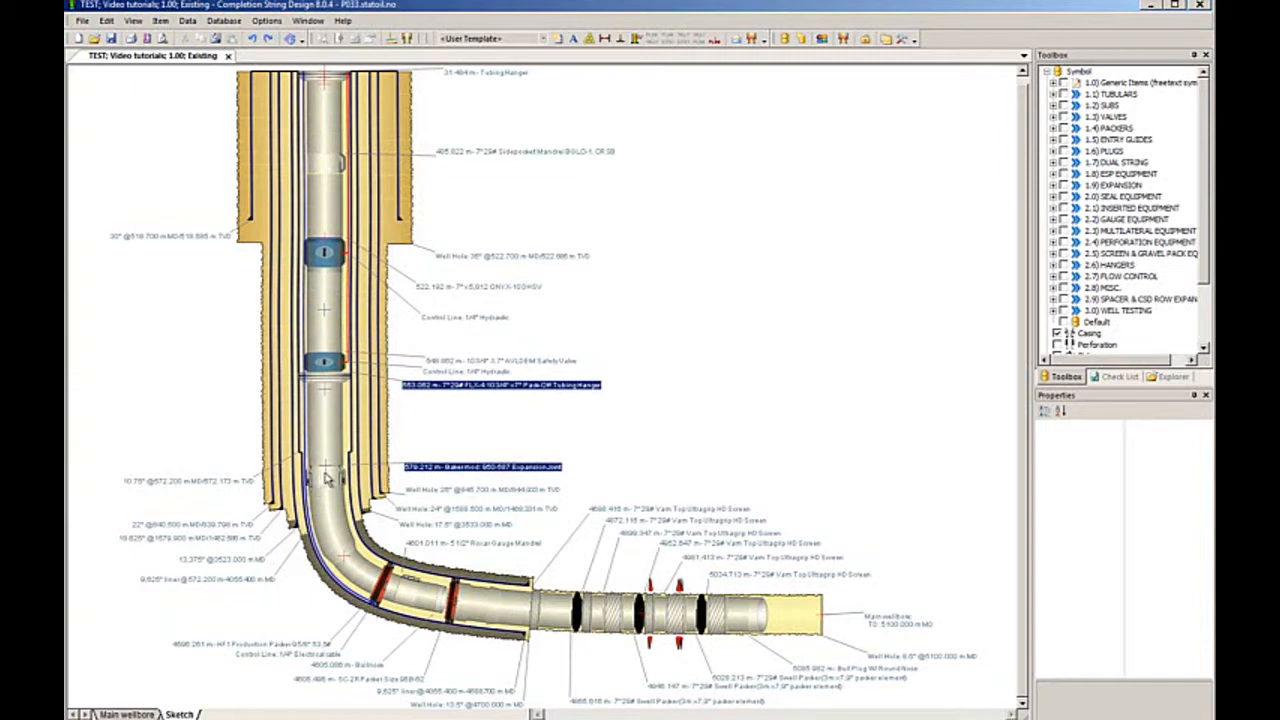
pyautogui.moveTo(329, 467); pyautogui.dragTo(369, 472)
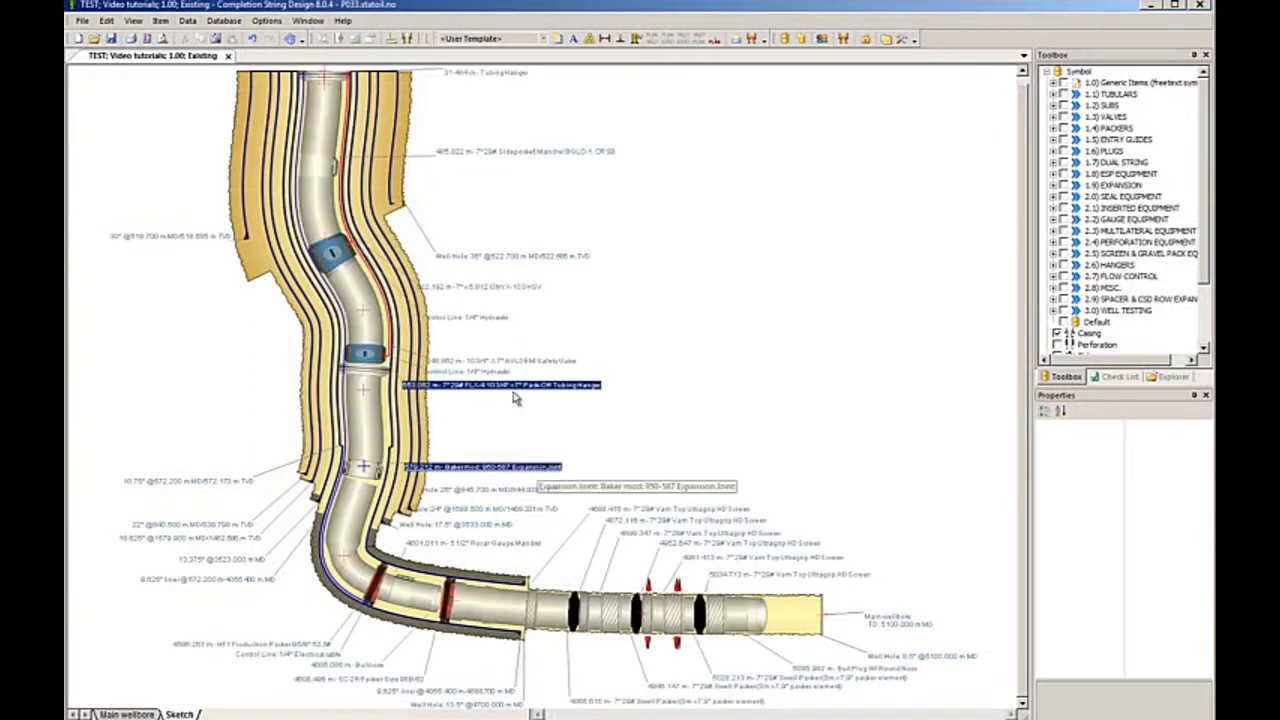
pyautogui.click(254, 39)
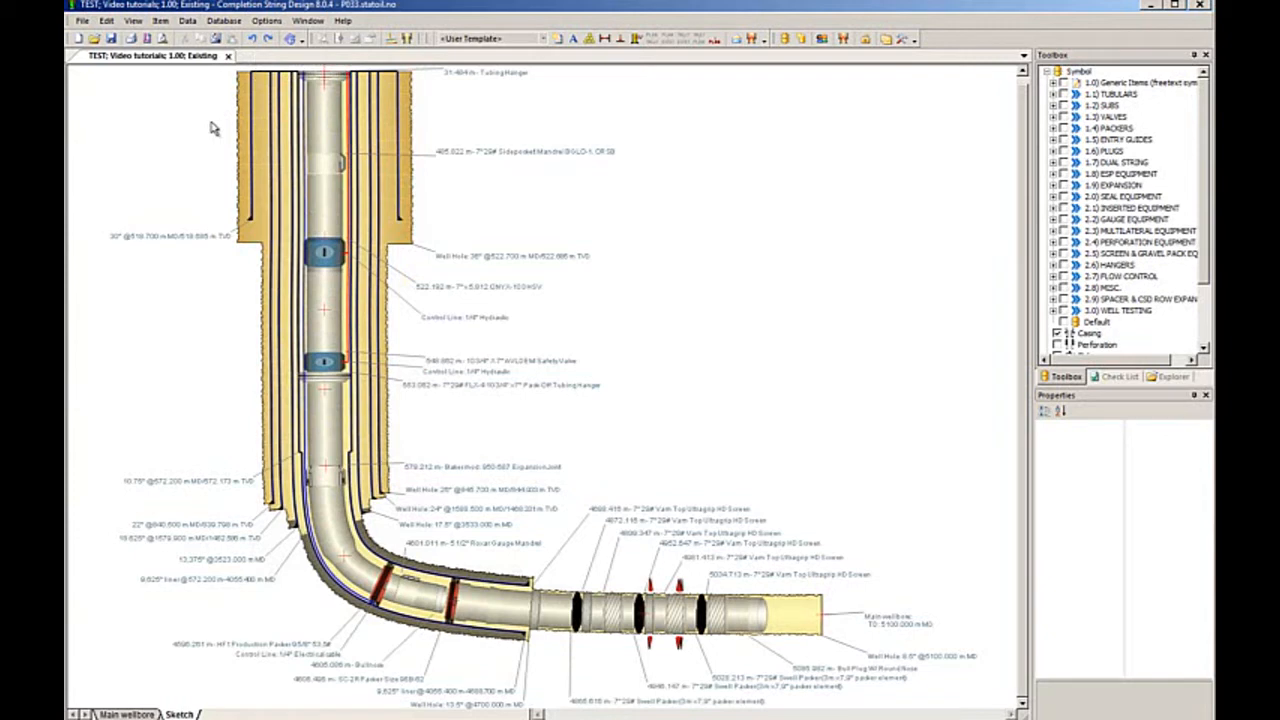
# Add a control point on the tubing at the sidepocket mandrel and delete it again
pyautogui.rightClick(326, 164)
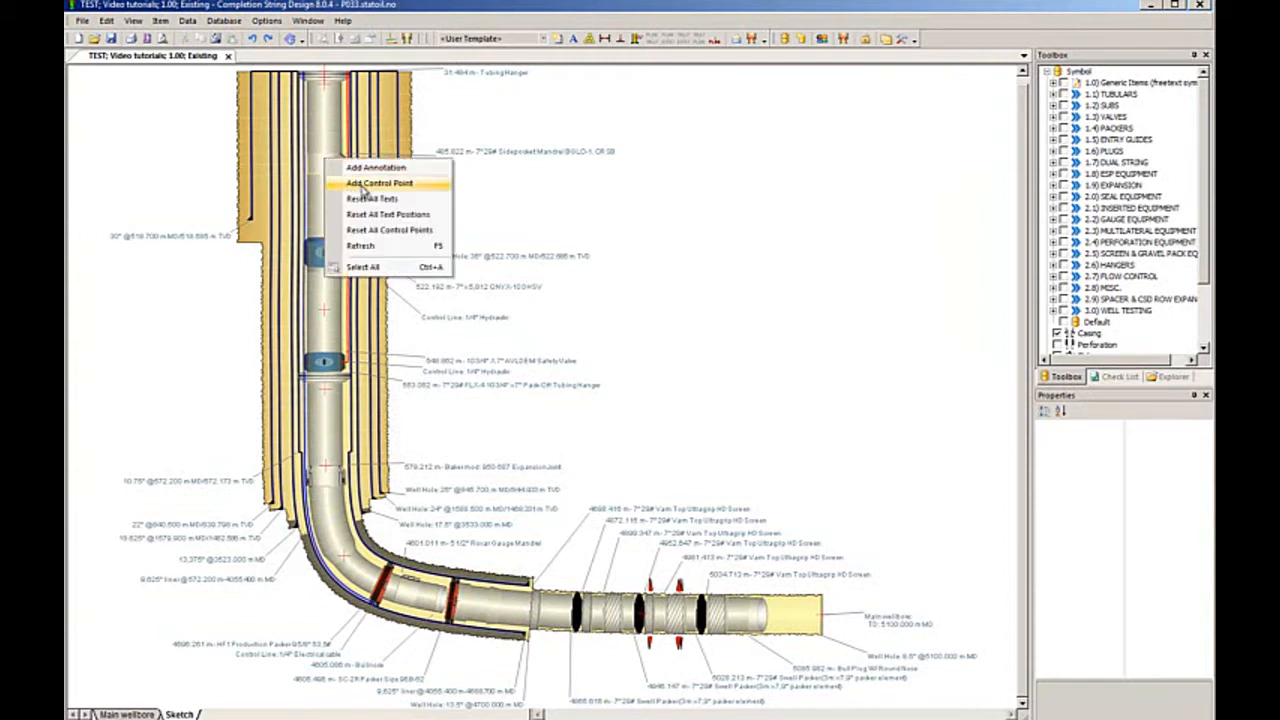
pyautogui.click(361, 186)
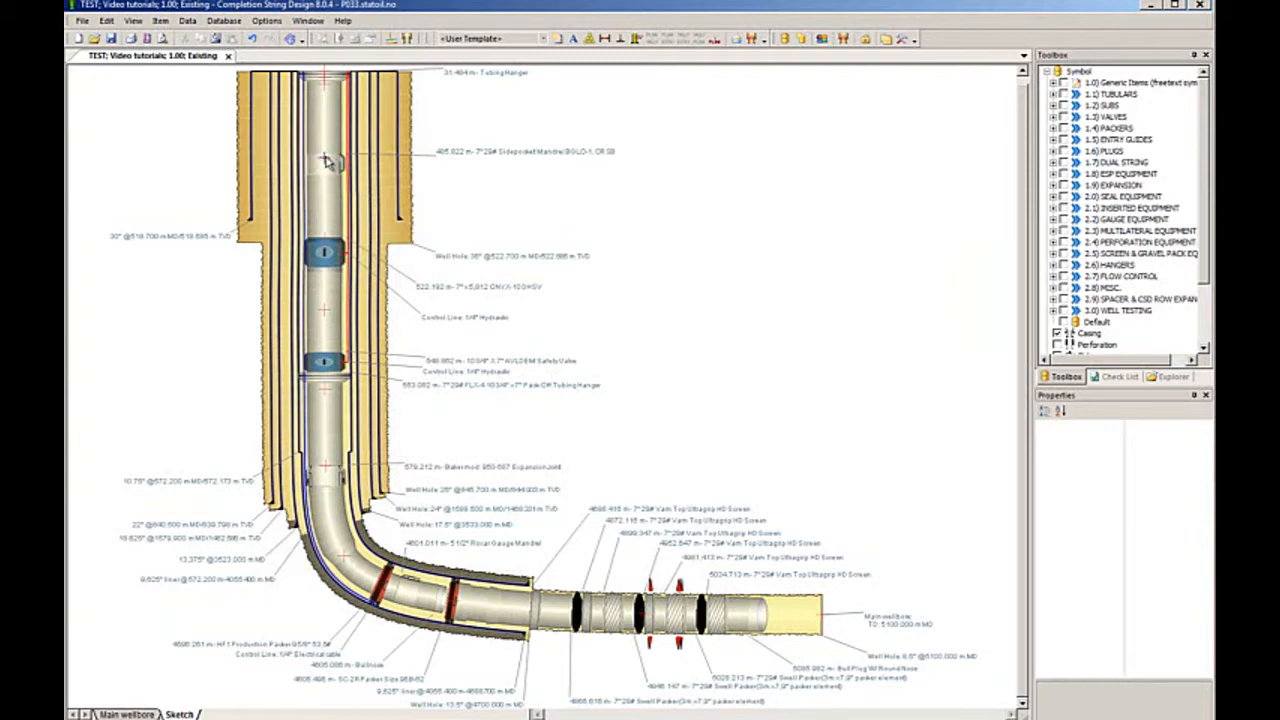
pyautogui.rightClick(327, 160)
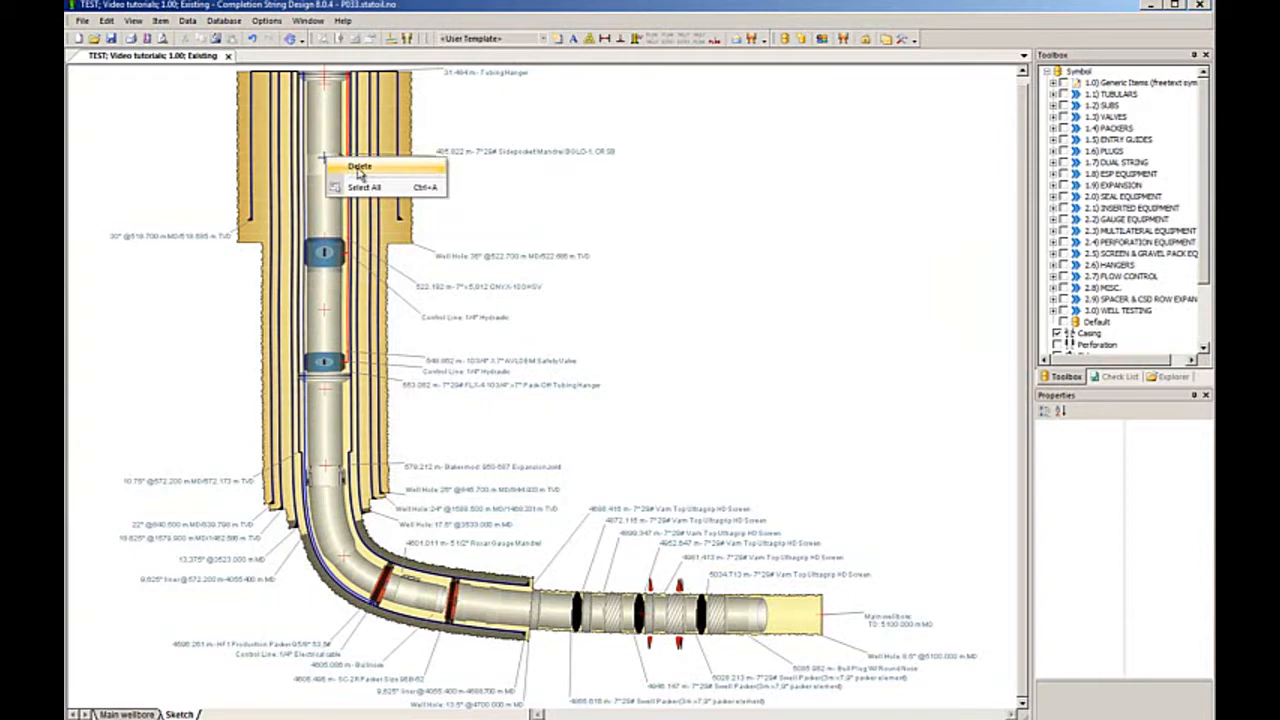
pyautogui.click(360, 168)
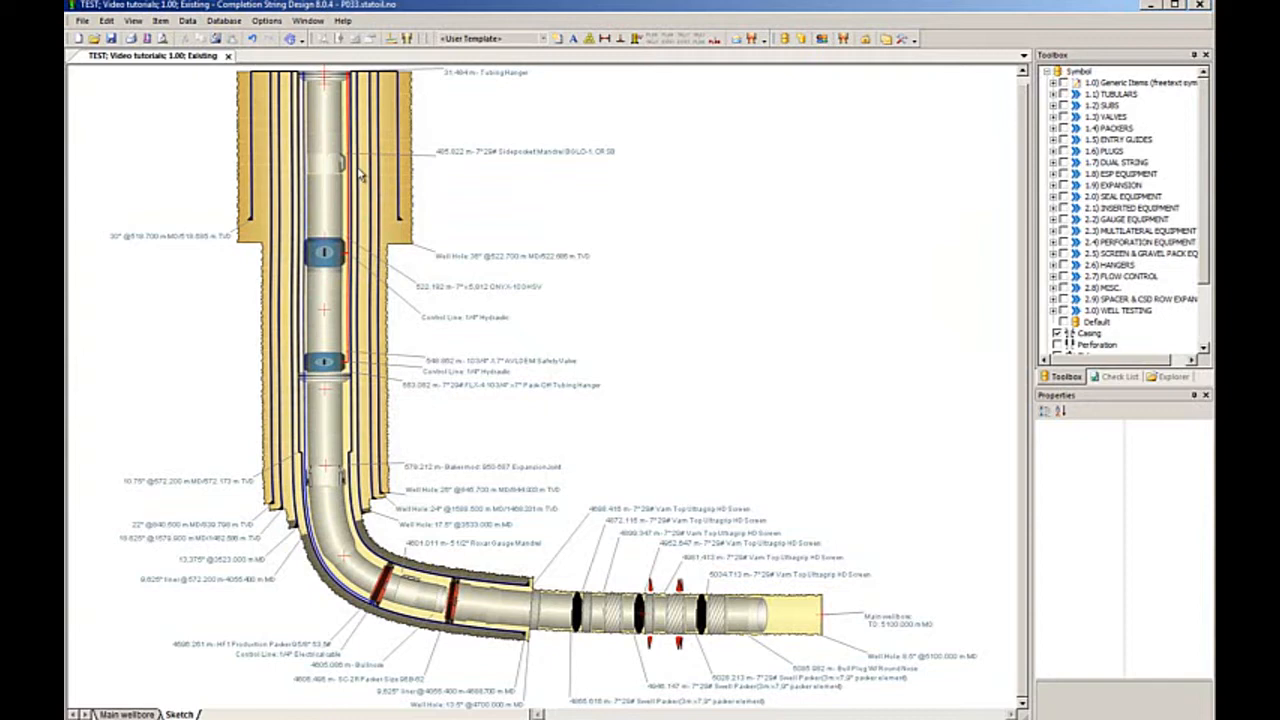
# Reset all control points of the sketch and undo the reset
pyautogui.rightClick(573, 291)
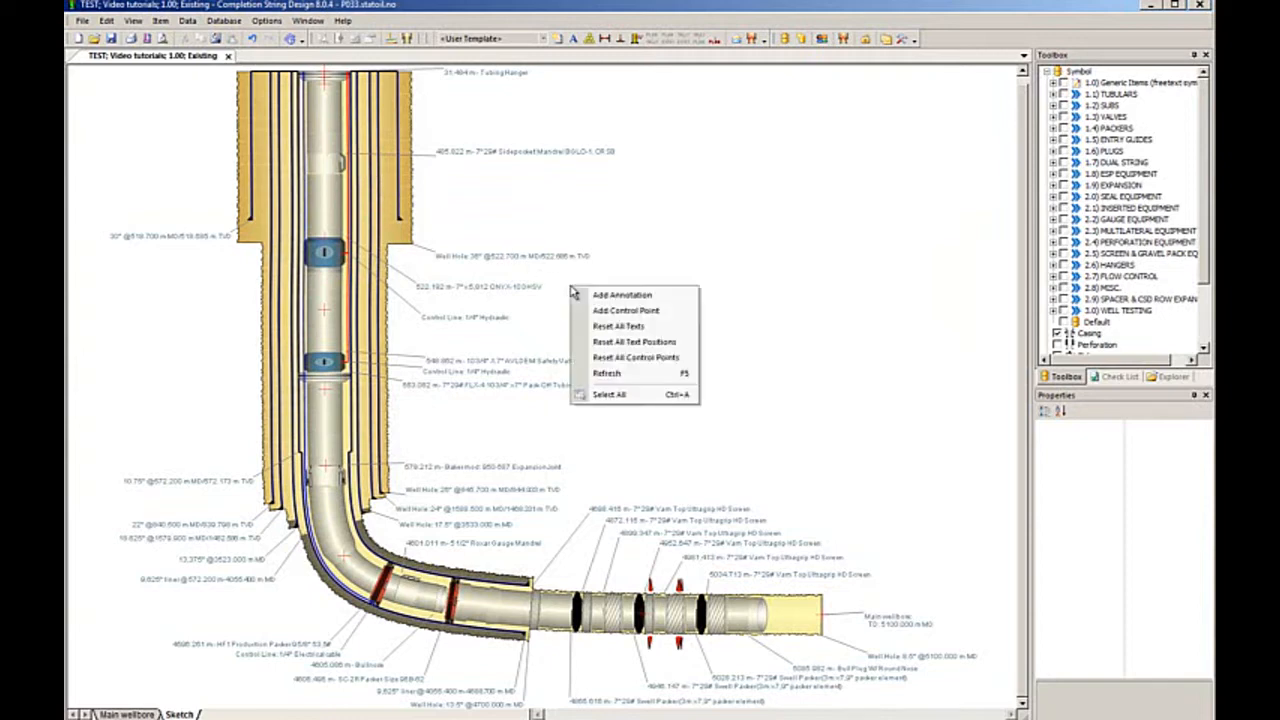
pyautogui.click(614, 360)
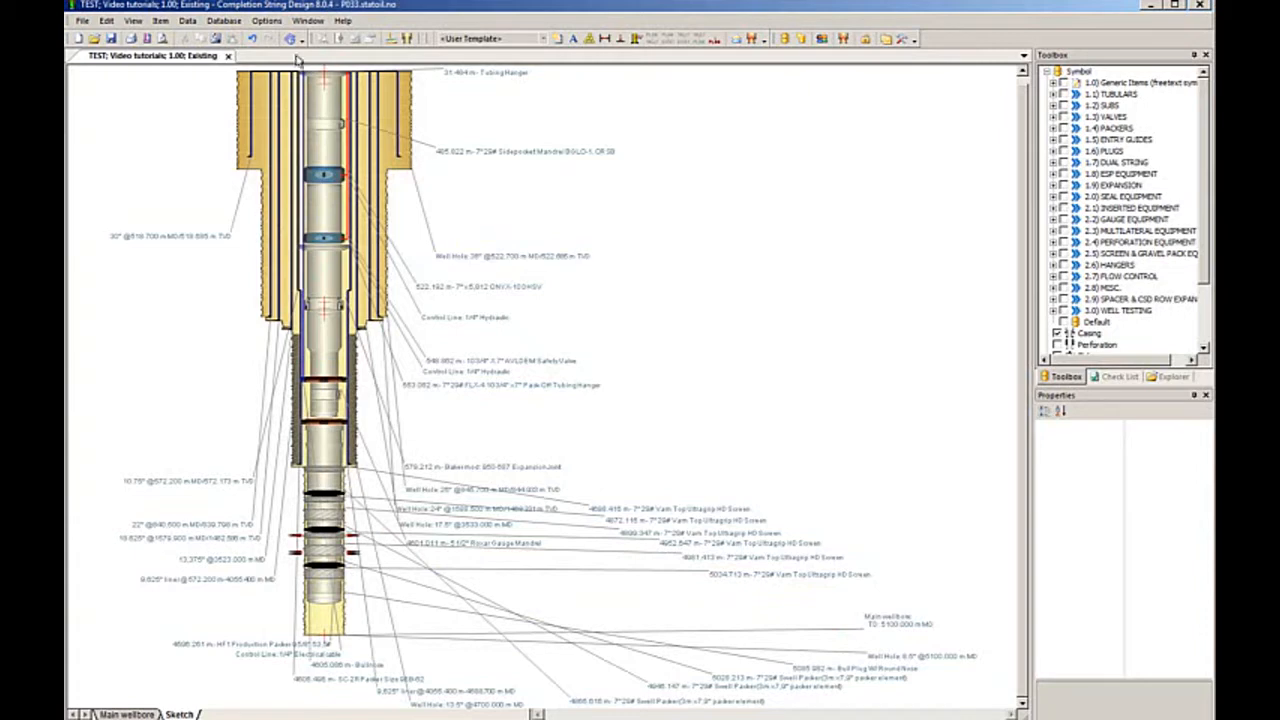
pyautogui.click(254, 38)
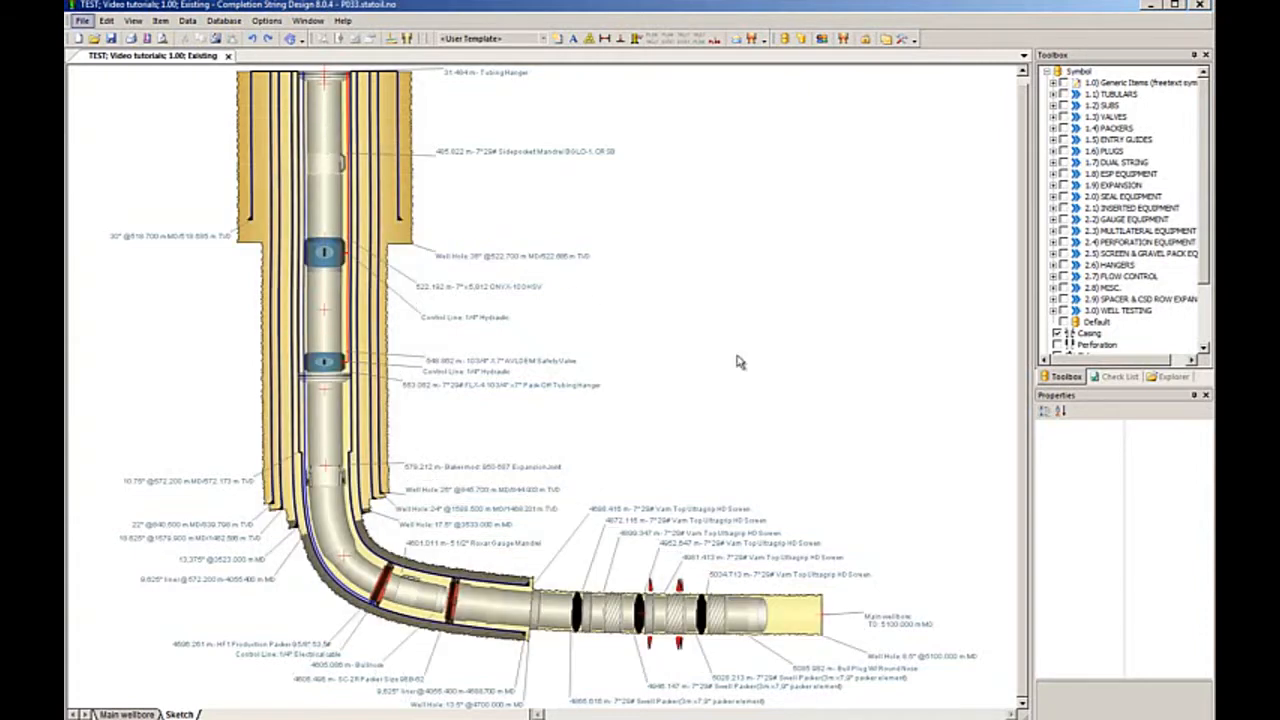
# Raise the AVLDEM Safety Valve label slightly, and shift it slightly right together with the Control Line and Pack-Off Tubing Hanger labels below it
pyautogui.click(563, 346)
pyautogui.moveTo(563, 346); pyautogui.dragTo(554, 363)
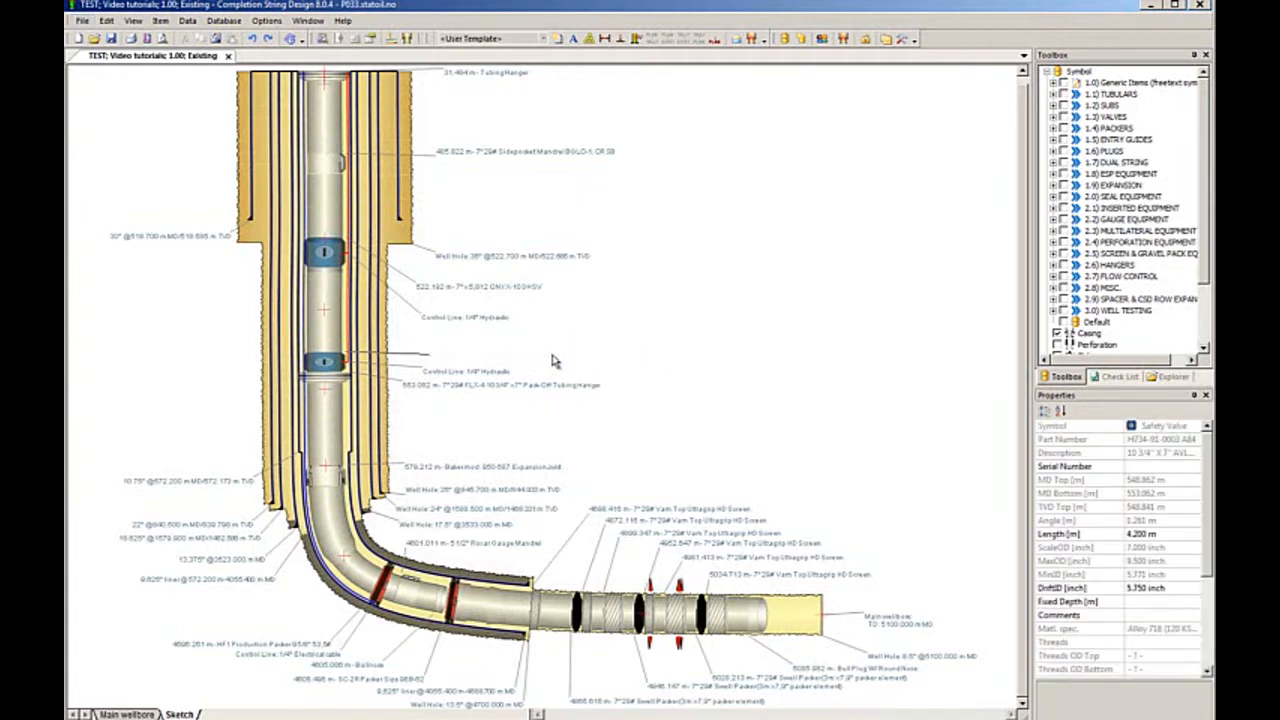
pyautogui.click(484, 385)
pyautogui.keyDown('ctrl'); pyautogui.click(484, 350); pyautogui.keyUp('ctrl')
pyautogui.keyDown('ctrl'); pyautogui.click(482, 372); pyautogui.keyUp('ctrl')
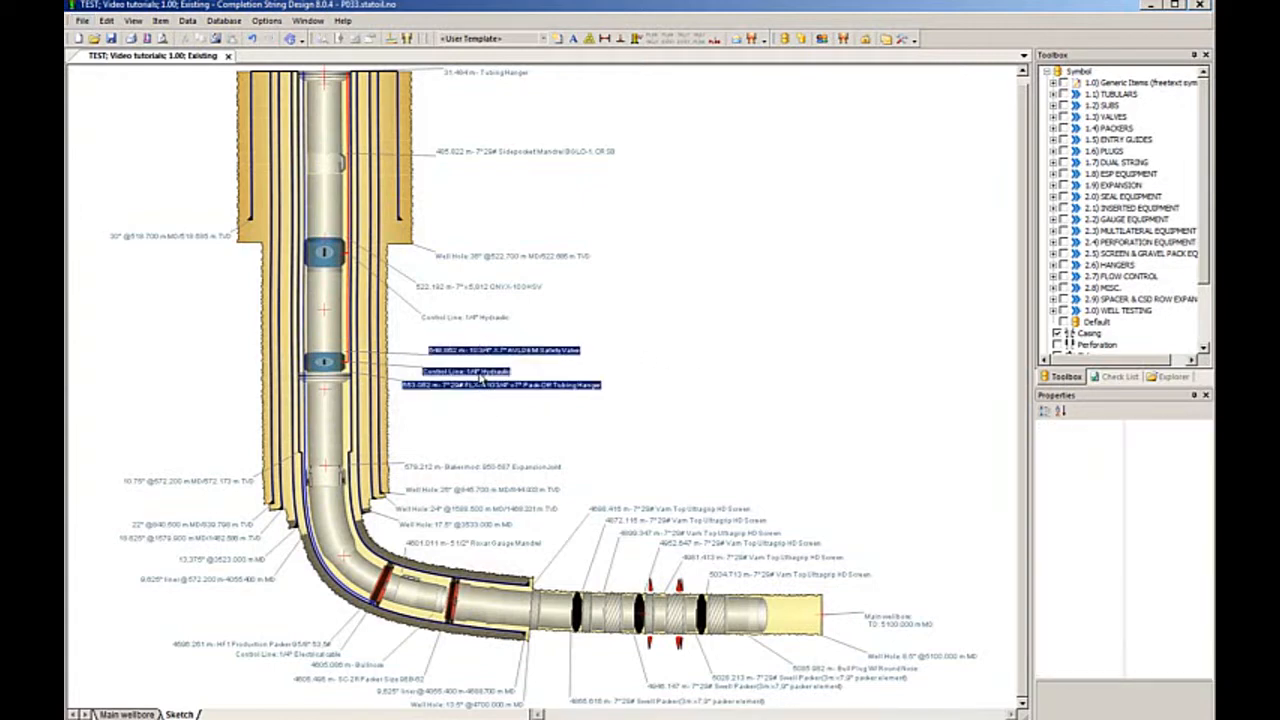
pyautogui.moveTo(482, 374); pyautogui.dragTo(506, 384)
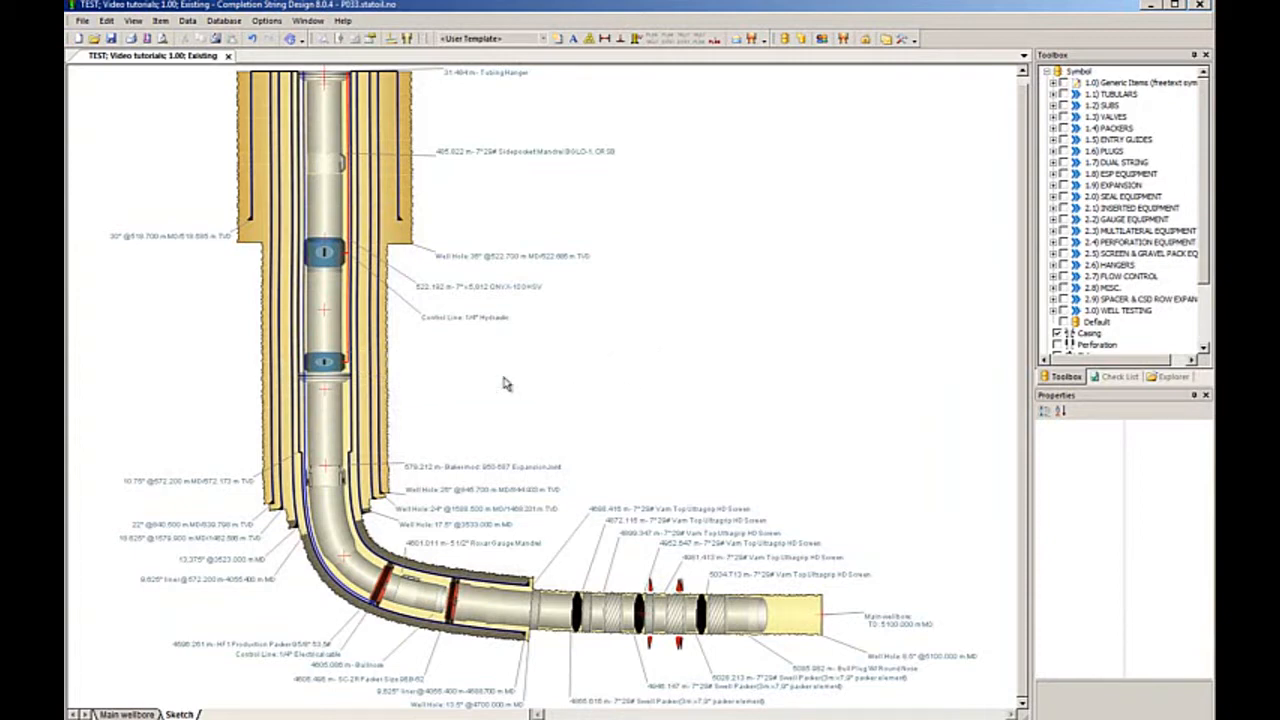
pyautogui.click(686, 384)
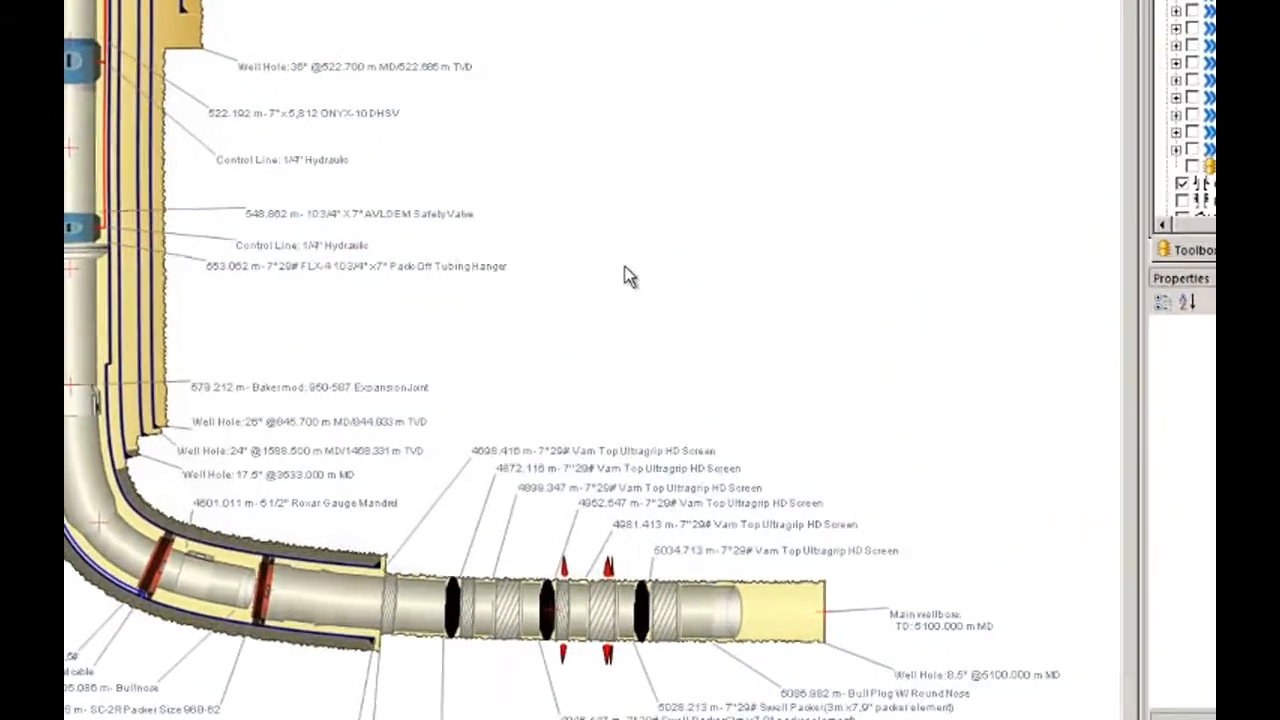
# Reset all text positions in the sketch and undo the reset
pyautogui.rightClick(577, 233)
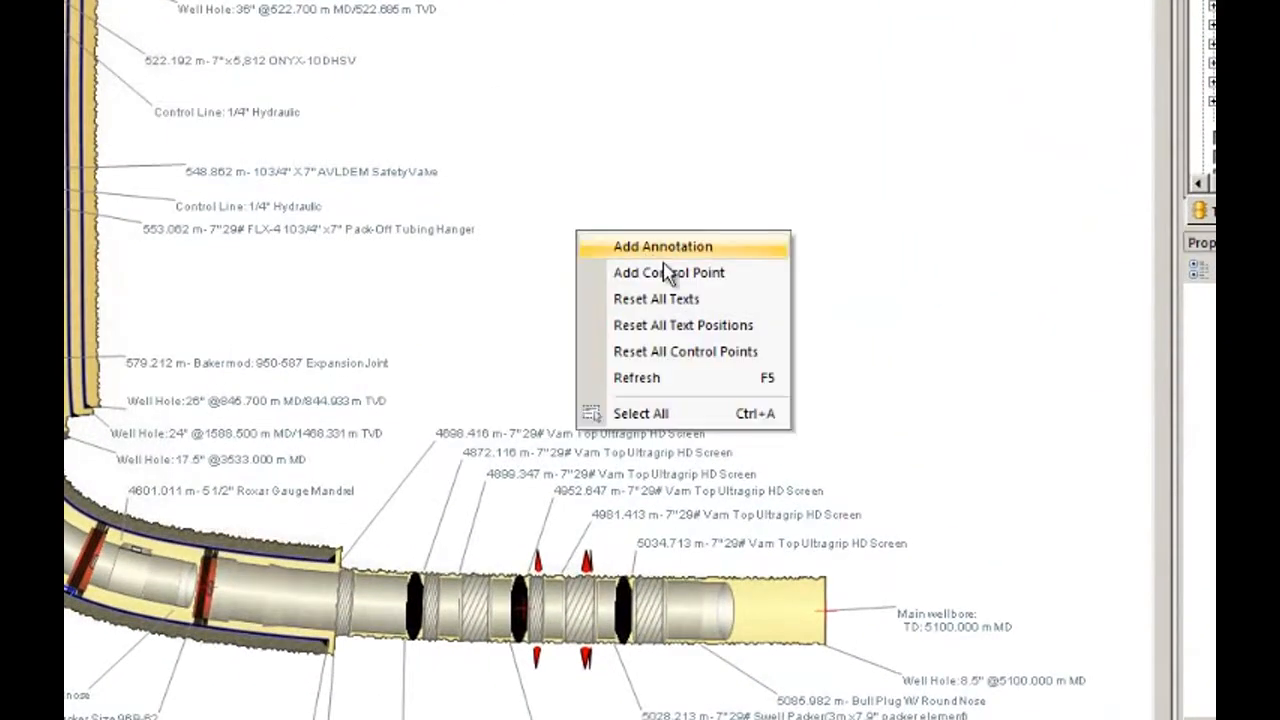
pyautogui.click(668, 326)
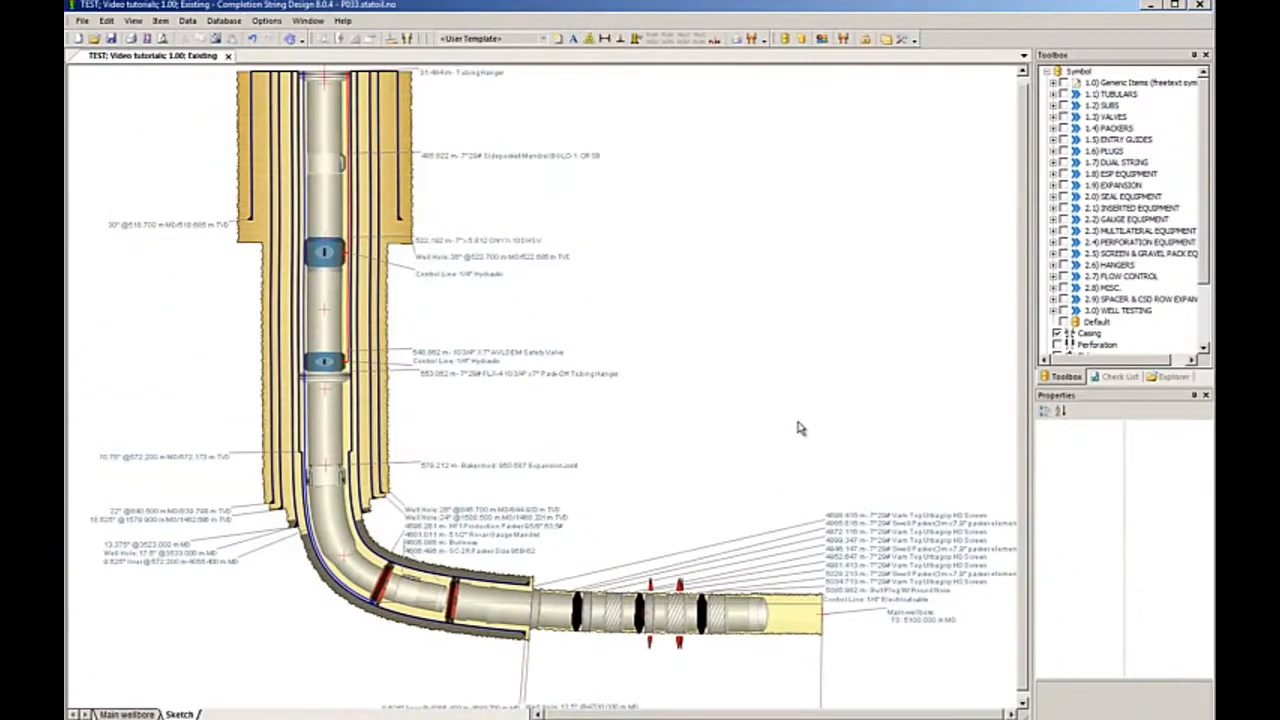
pyautogui.click(254, 40)
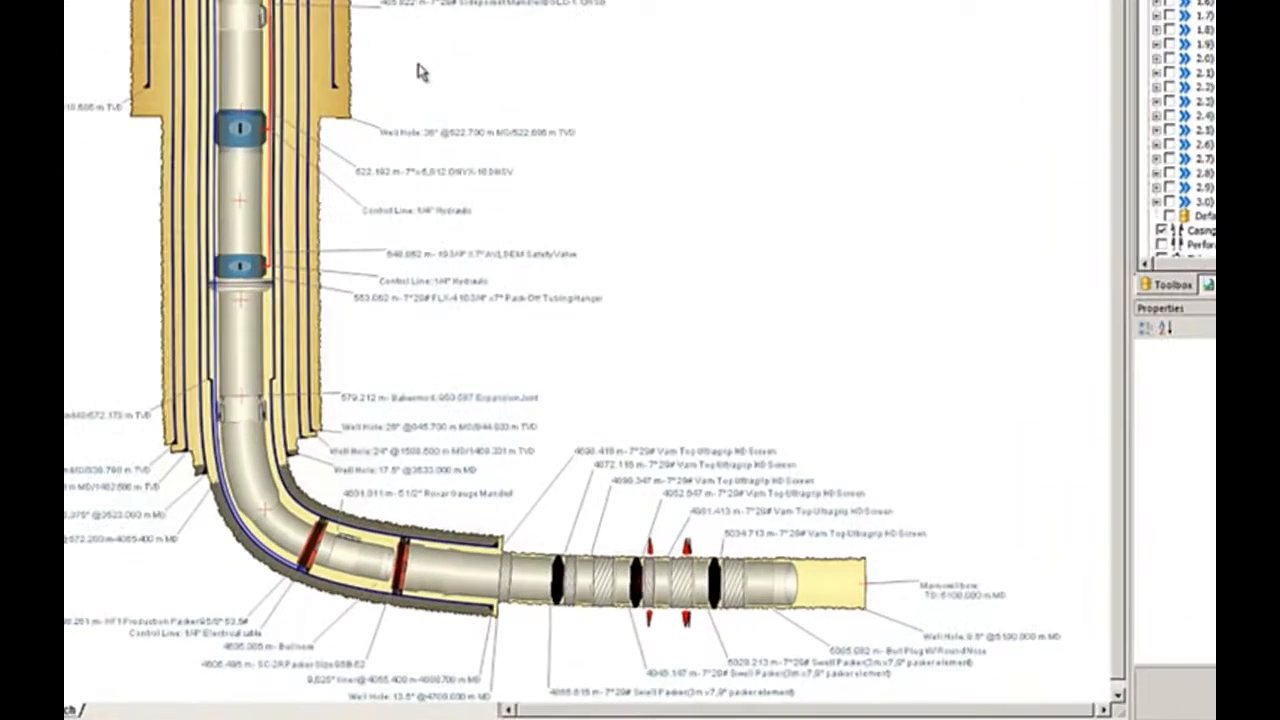
# Left-align and sort the six Vam Top Ultragrip HD Screen labels above the horizontal section
pyautogui.moveTo(662, 469); pyautogui.dragTo(747, 569)
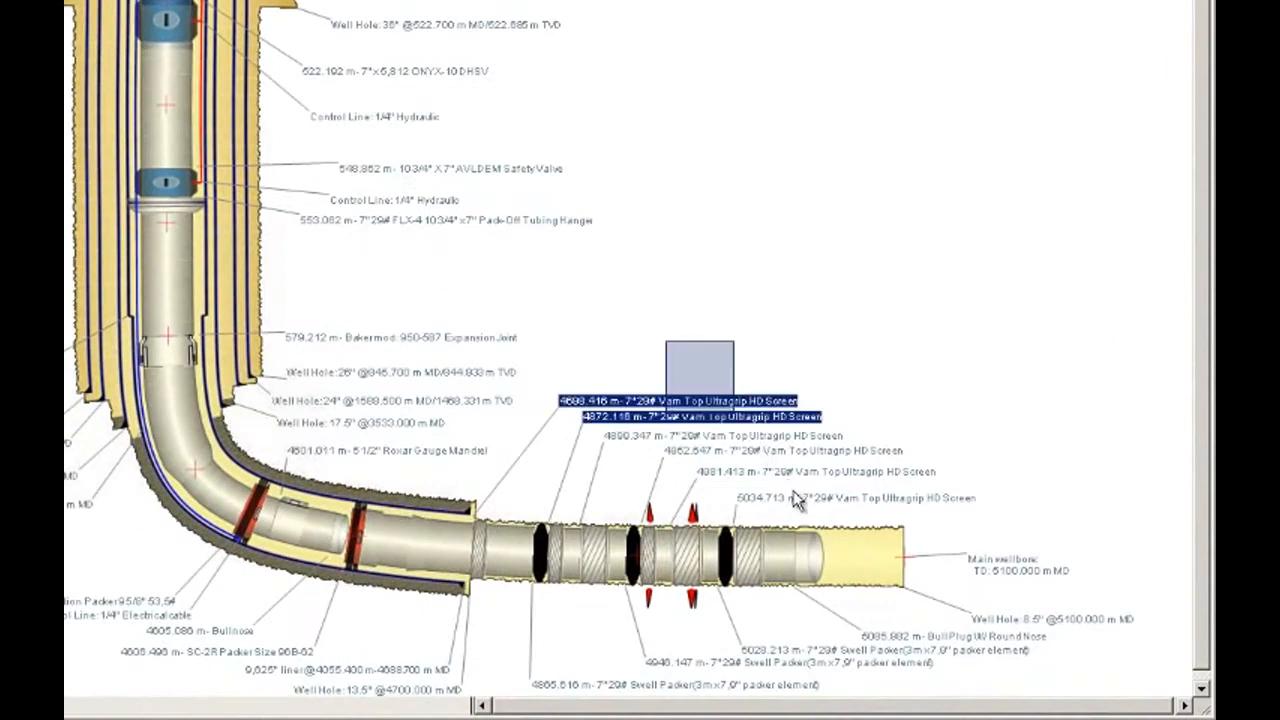
pyautogui.moveTo(795, 500); pyautogui.dragTo(745, 440)
pyautogui.rightClick(745, 440)
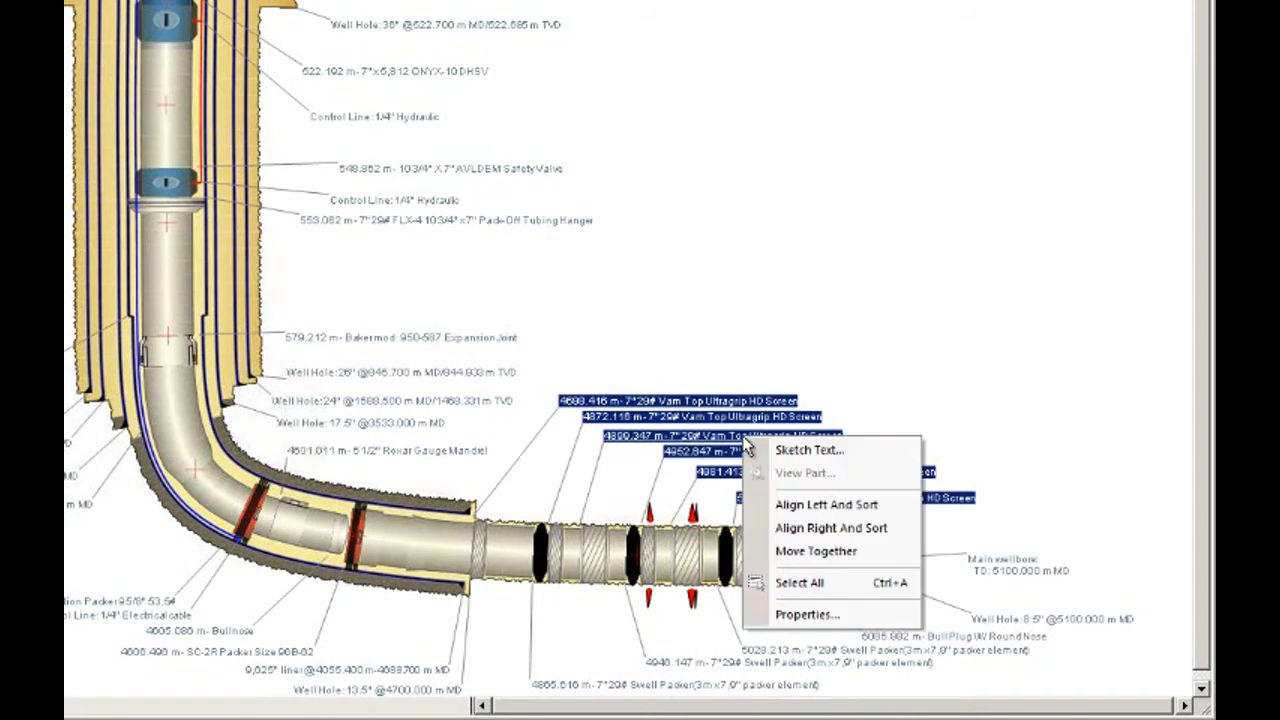
pyautogui.click(810, 505)
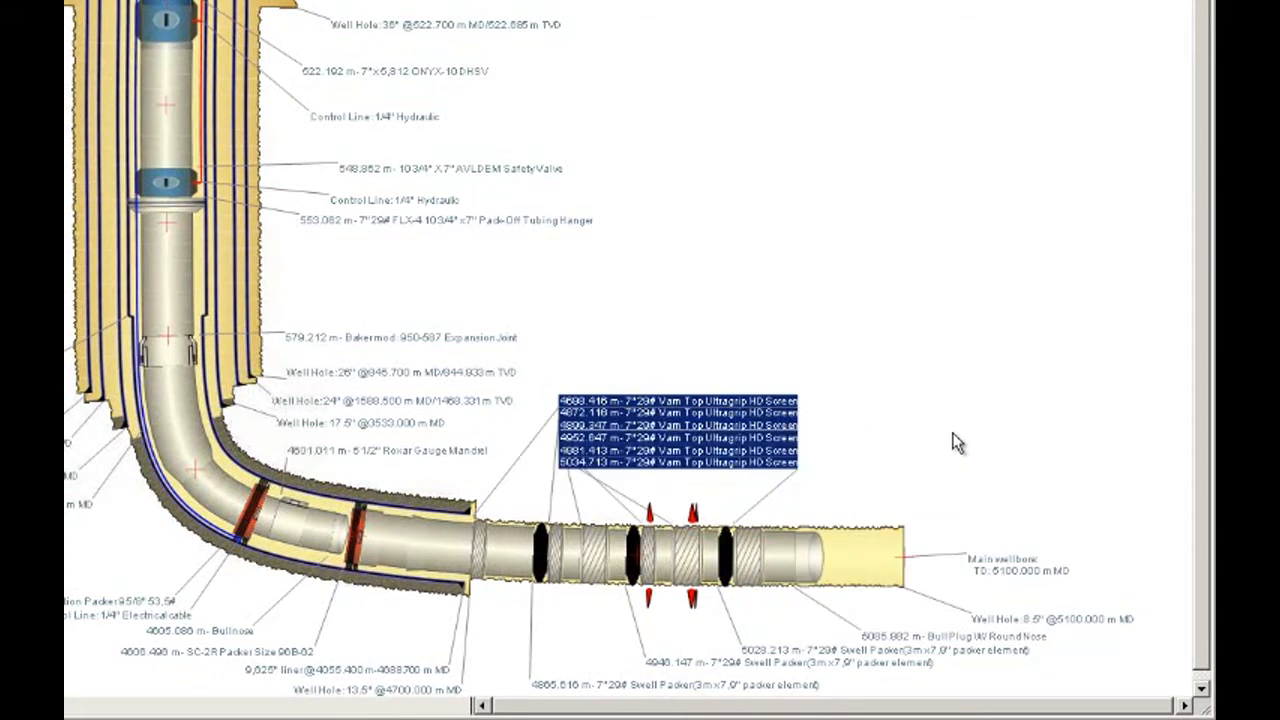
pyautogui.click(948, 425)
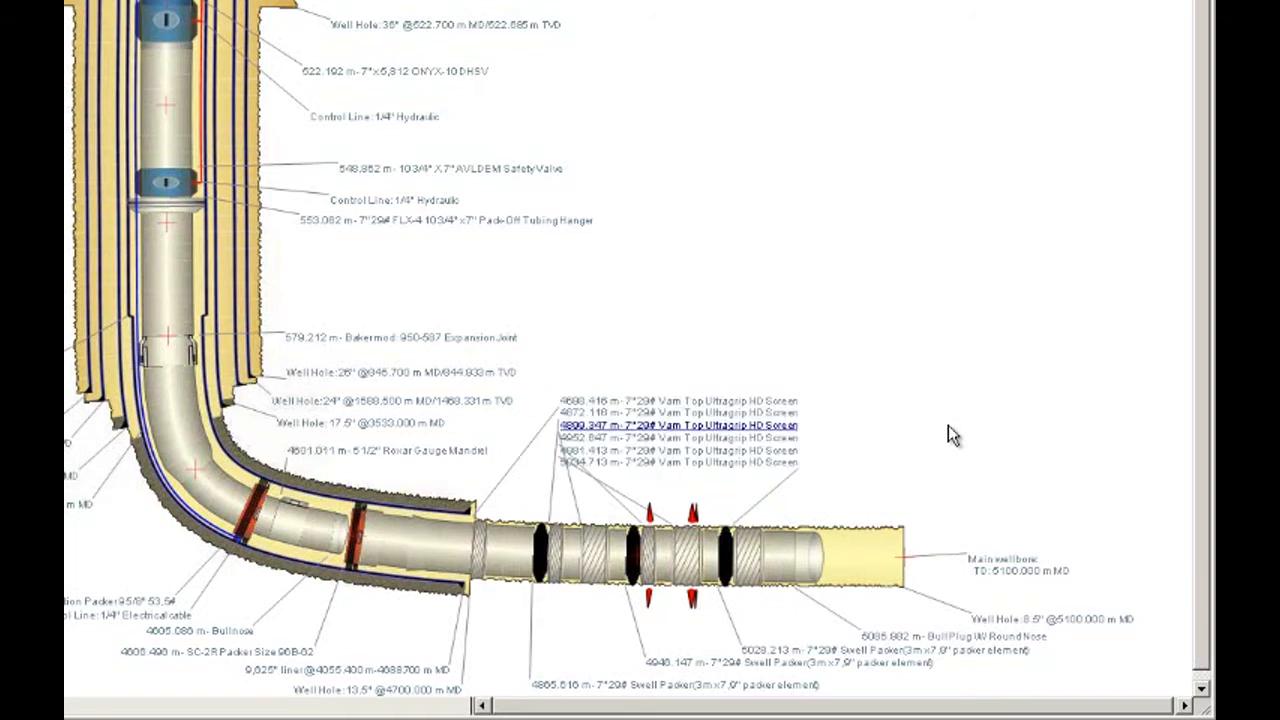
# Apply Move Together to the six aligned Vam Top Ultragrip HD Screen labels, placing them higher above the horizontal section
pyautogui.moveTo(717, 363); pyautogui.dragTo(718, 467)
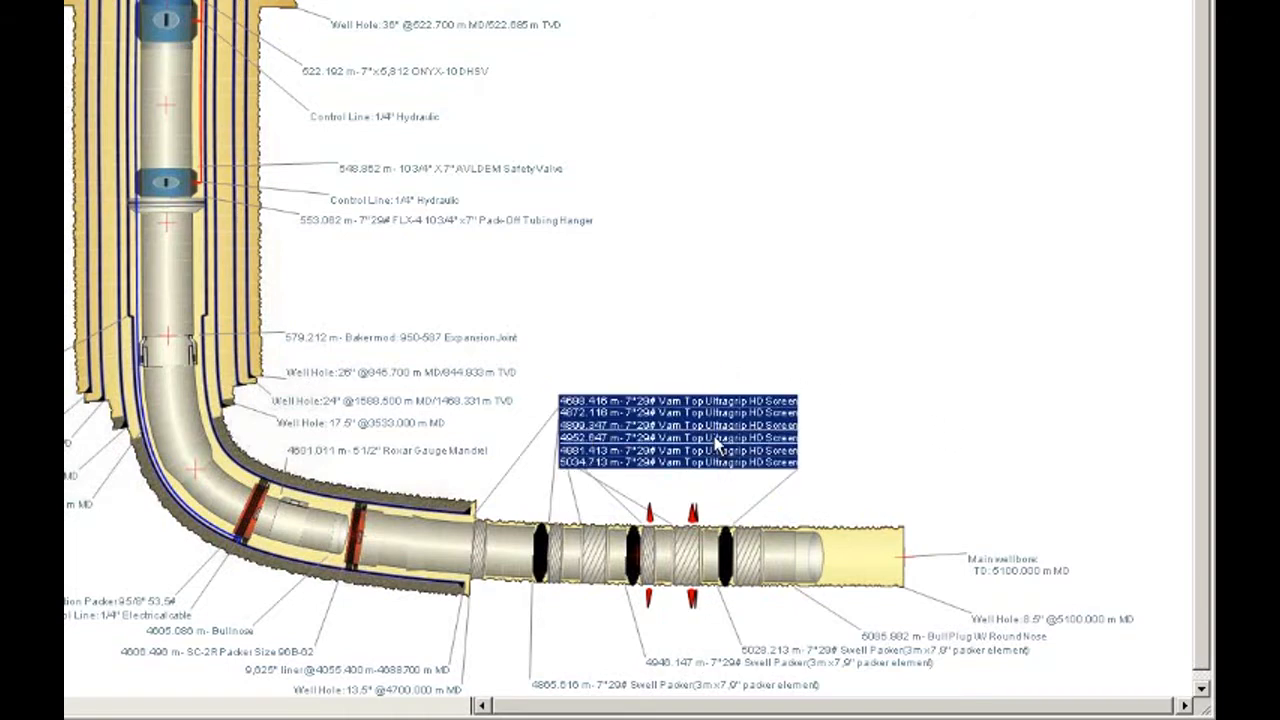
pyautogui.rightClick(716, 443)
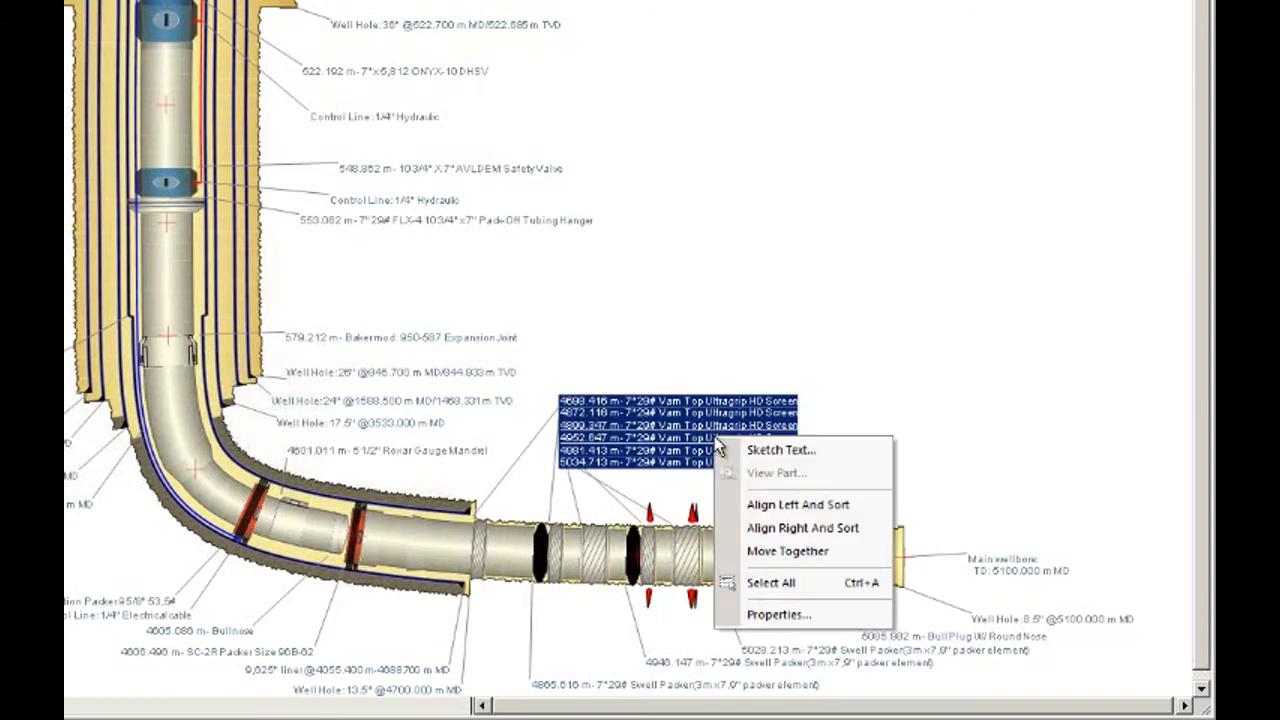
pyautogui.click(777, 552)
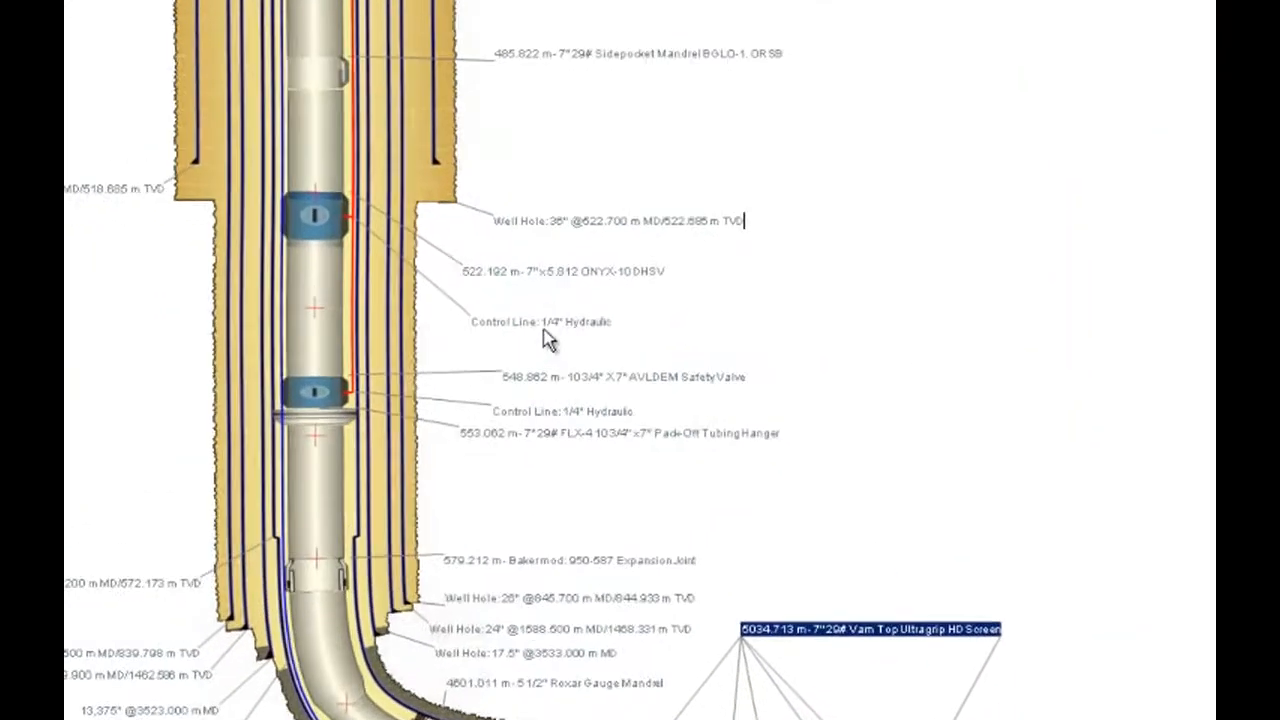
# Change the text of the Control Line label below the ONYX-10 DHSV label to "Hydraulic control line"
pyautogui.click(578, 330)
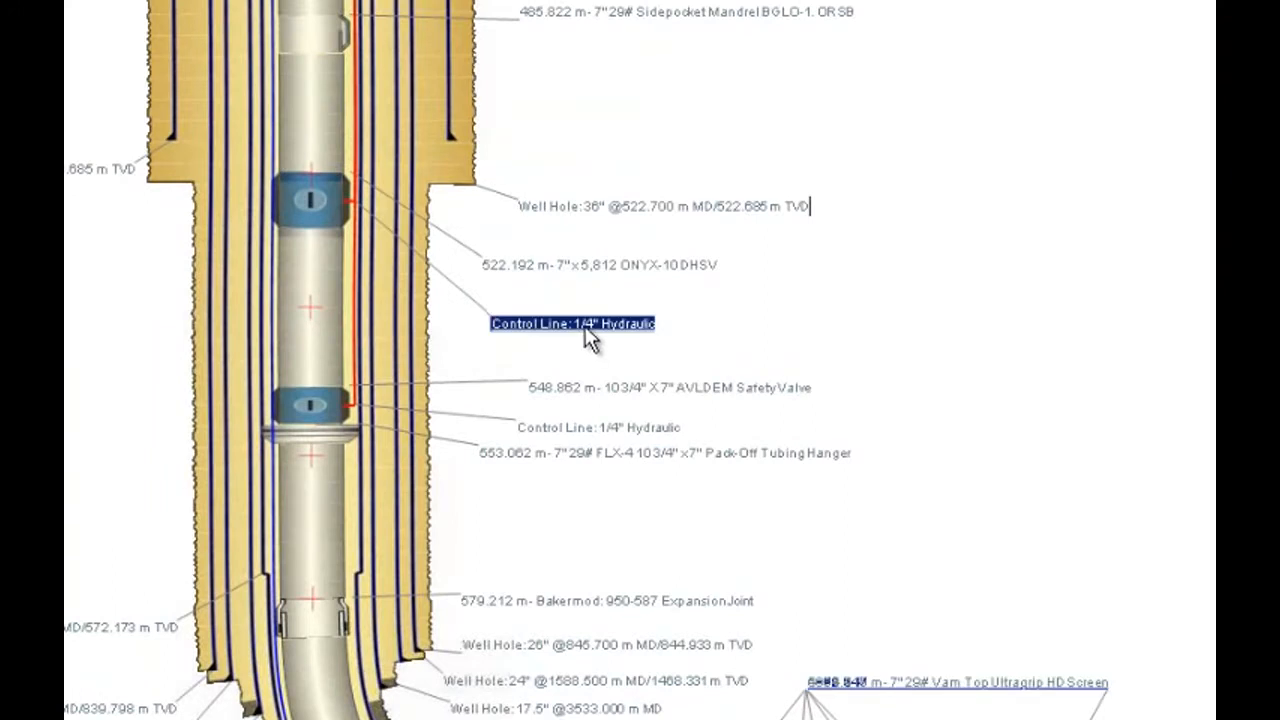
pyautogui.click(580, 328)
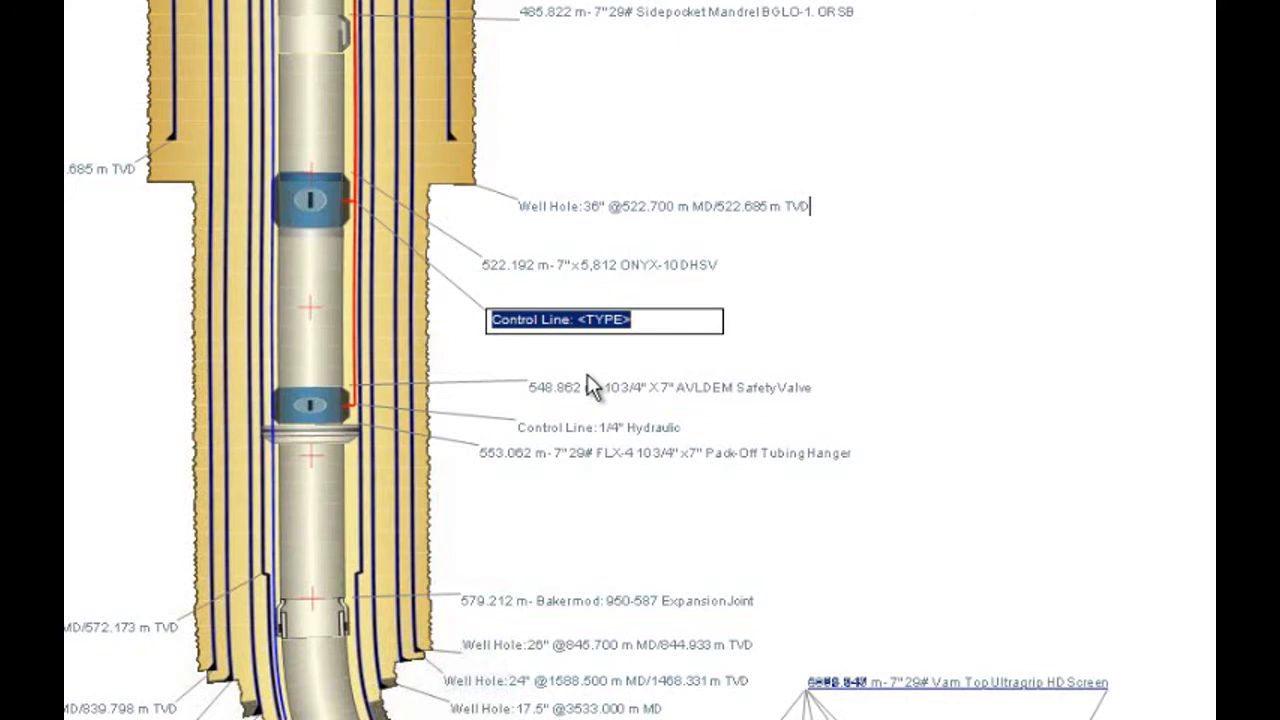
pyautogui.write('Hydraul')
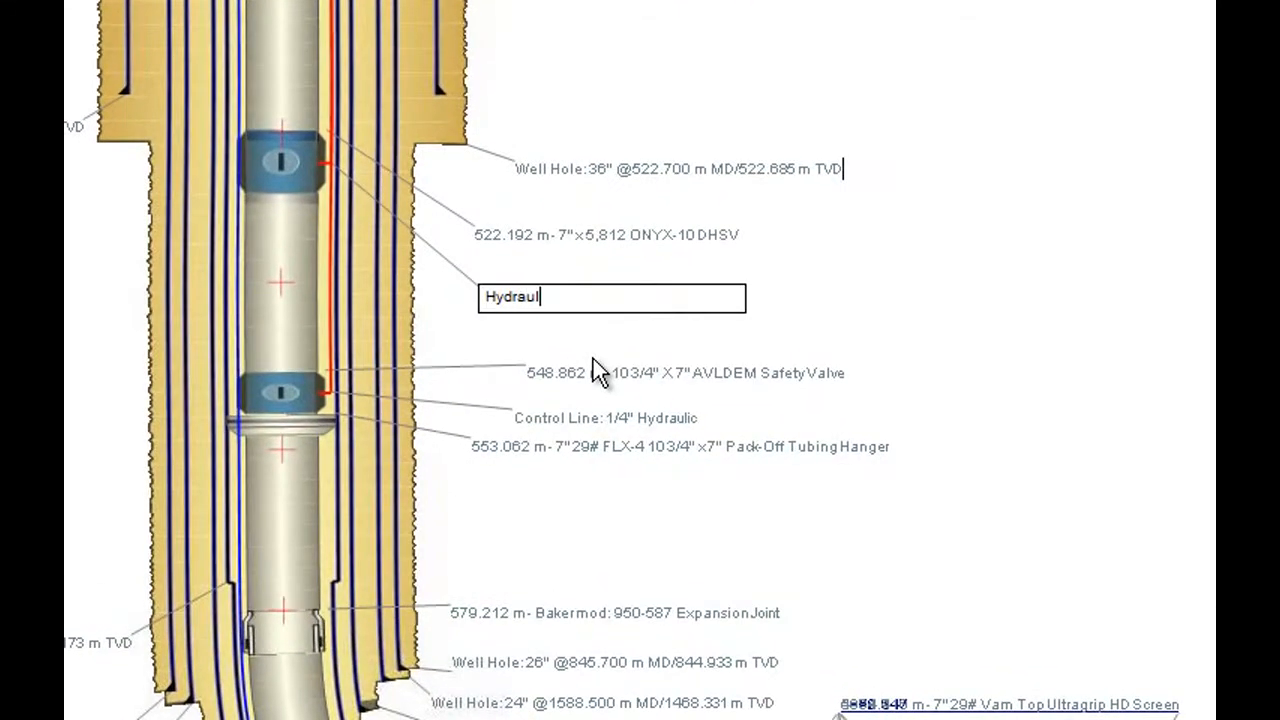
pyautogui.write('ic control line')
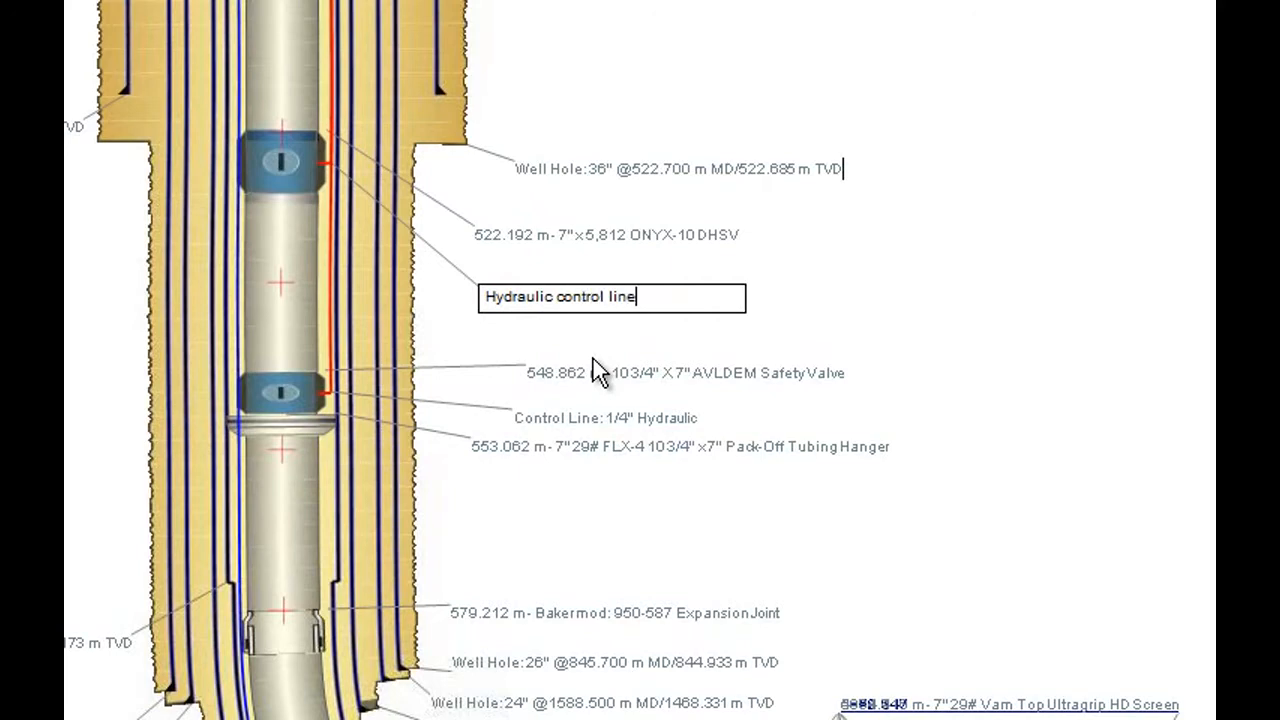
pyautogui.press('Return')
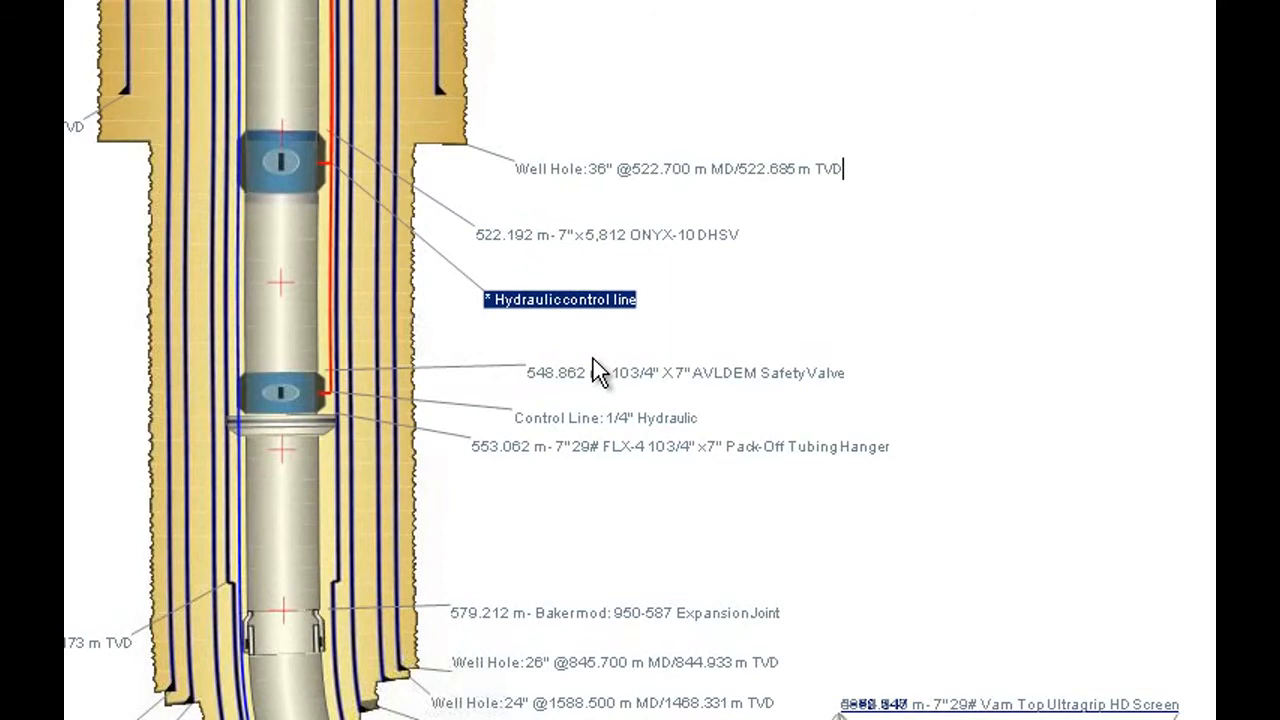
# Clear the custom text of the edited control line label to restore its default text
pyautogui.click(622, 301)
pyautogui.press('Delete')
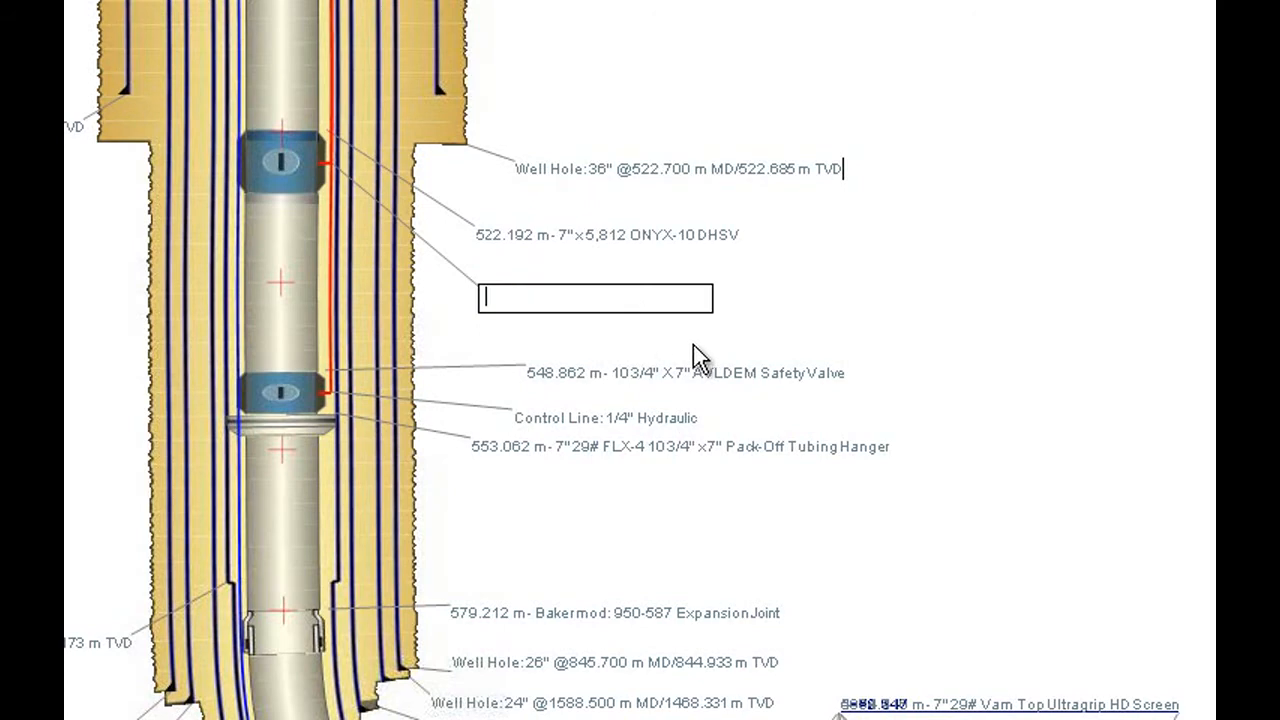
pyautogui.click(780, 324)
pyautogui.click(780, 324)
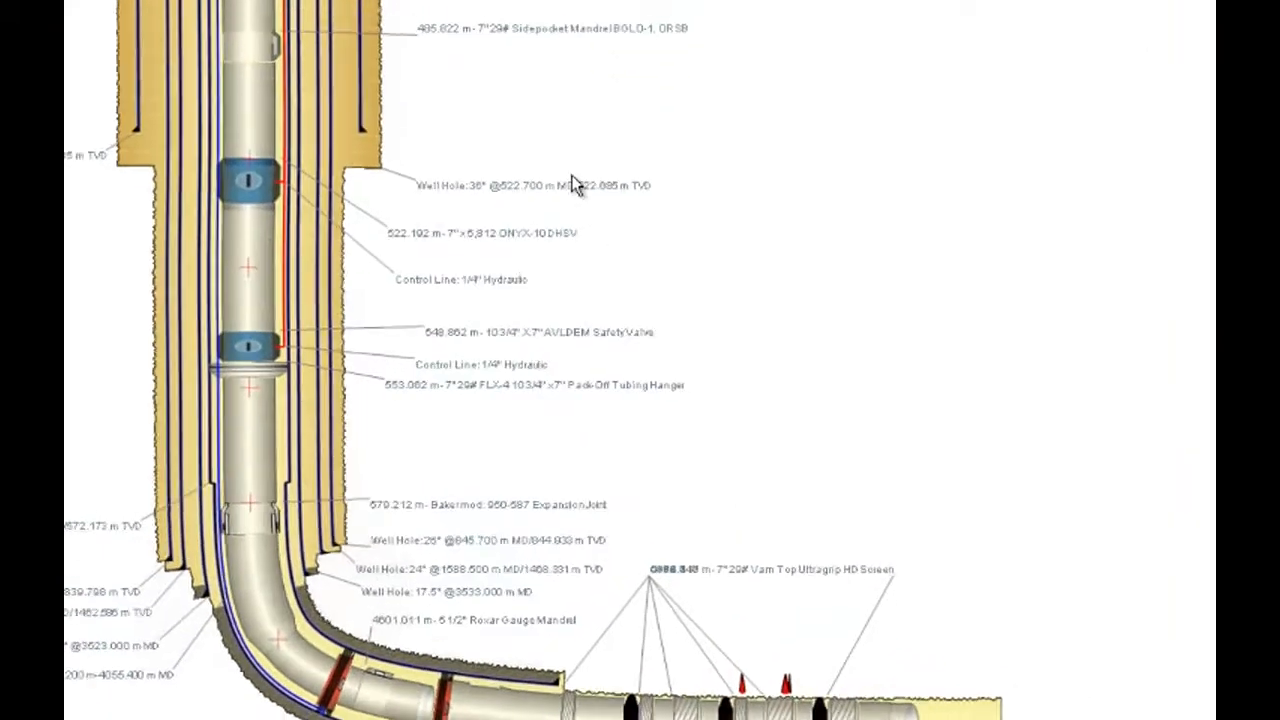
# Delete the six labels from Well Hole 36" down to the Pack-Off Tubing Hanger, and restore them with Reset All Texts
pyautogui.moveTo(535, 242); pyautogui.dragTo(488, 409)
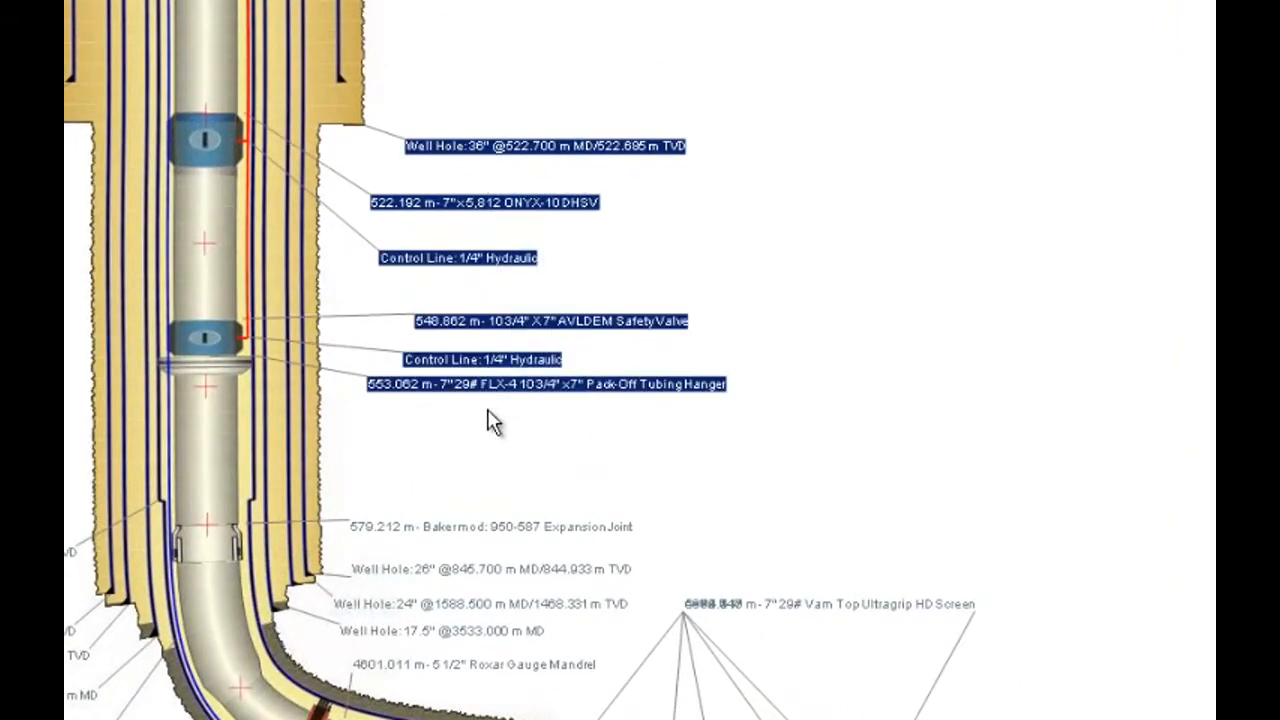
pyautogui.press('Delete')
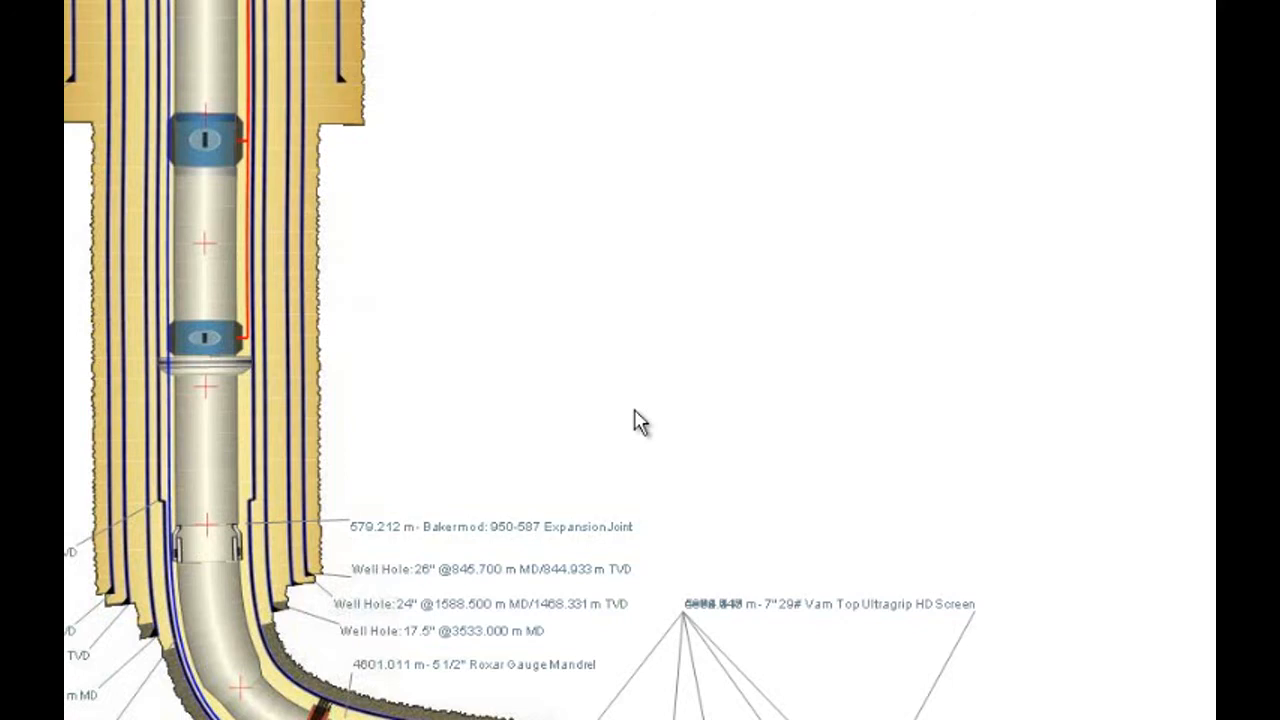
pyautogui.rightClick(640, 421)
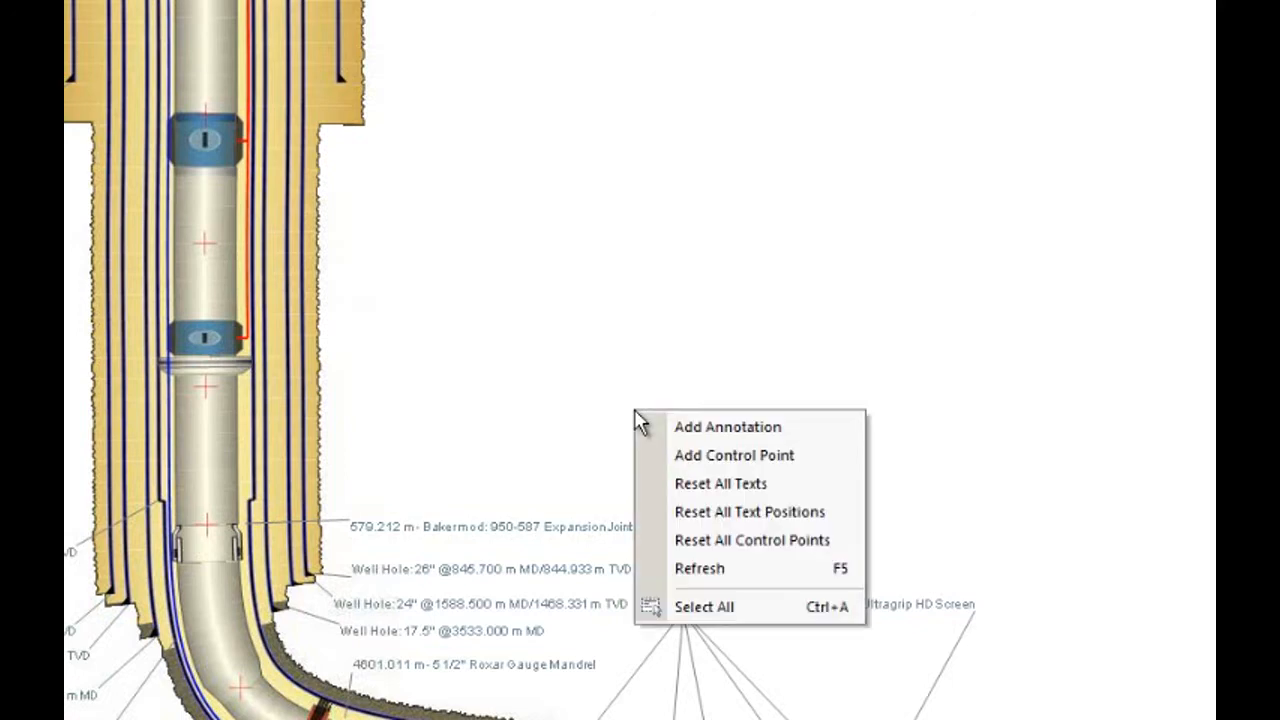
pyautogui.click(698, 482)
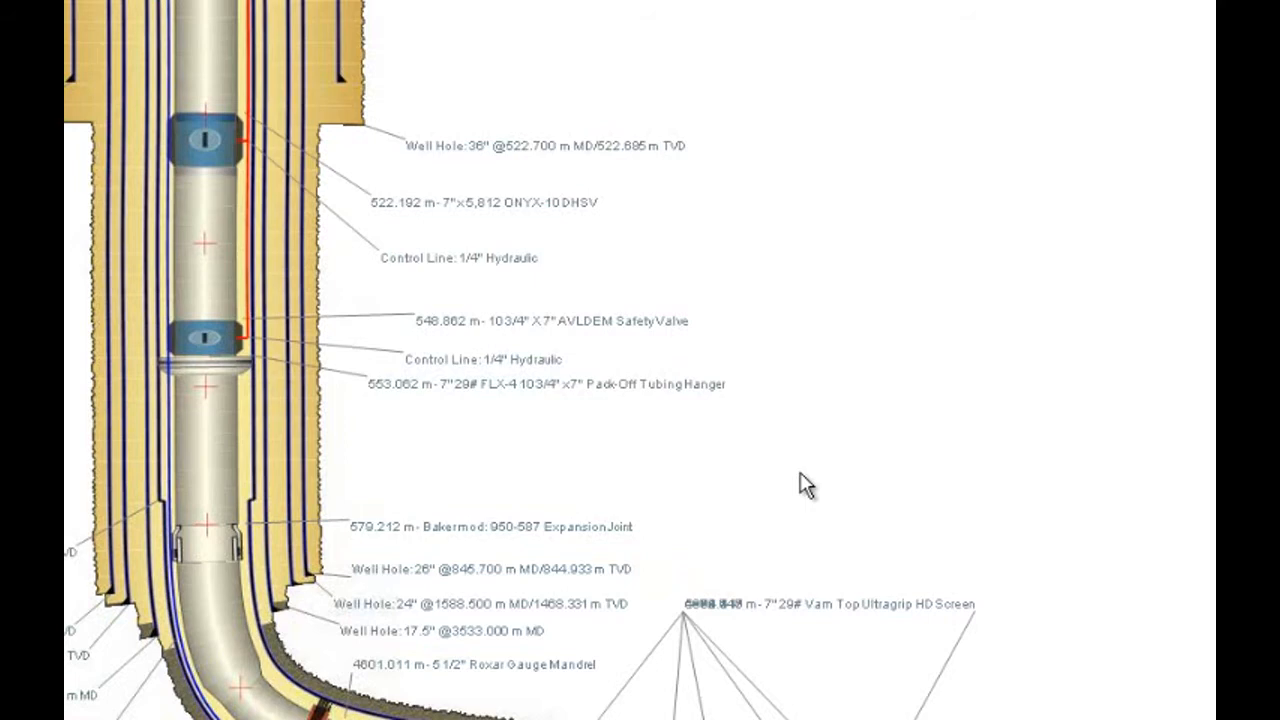
# Add an annotation in the empty area beside the Well Hole 36" label and replace its placeholder text with "annotation", keeping the <MD_TOP> field
pyautogui.scroll(-1, 806, 485)
pyautogui.rightClick(756, 147)
pyautogui.click(809, 164)
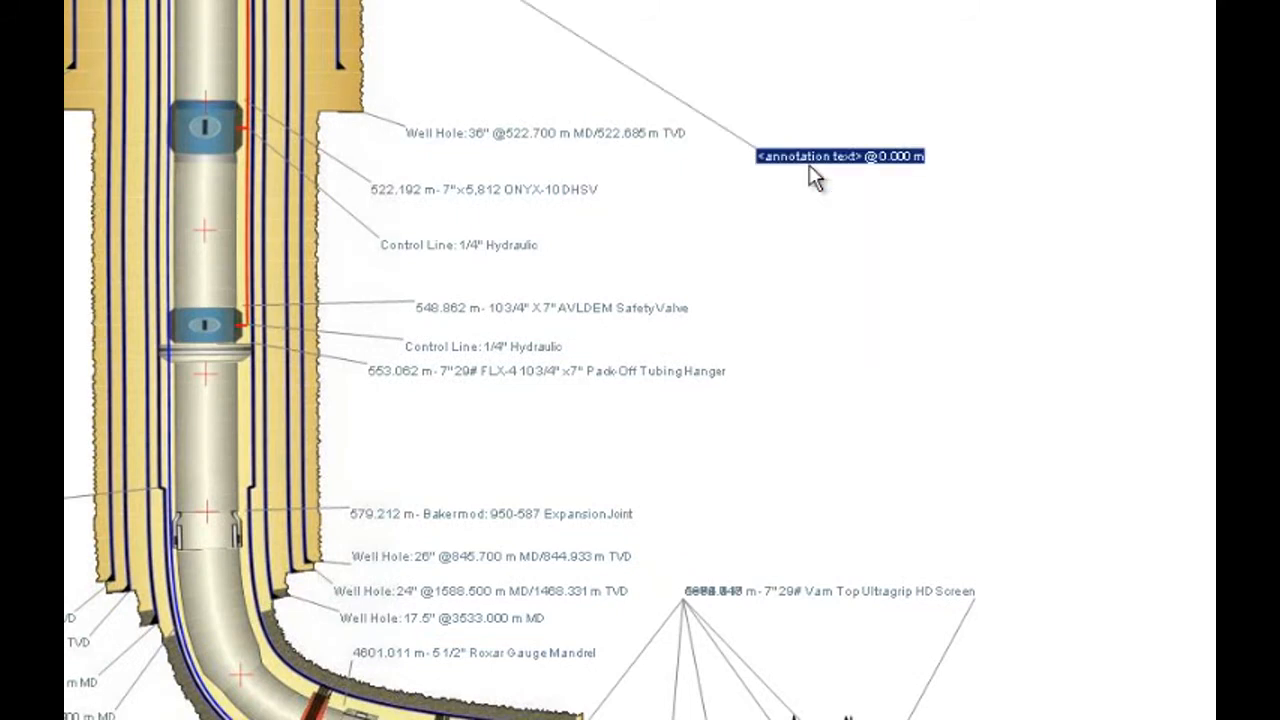
pyautogui.doubleClick(811, 160)
pyautogui.moveTo(858, 156); pyautogui.dragTo(740, 156)
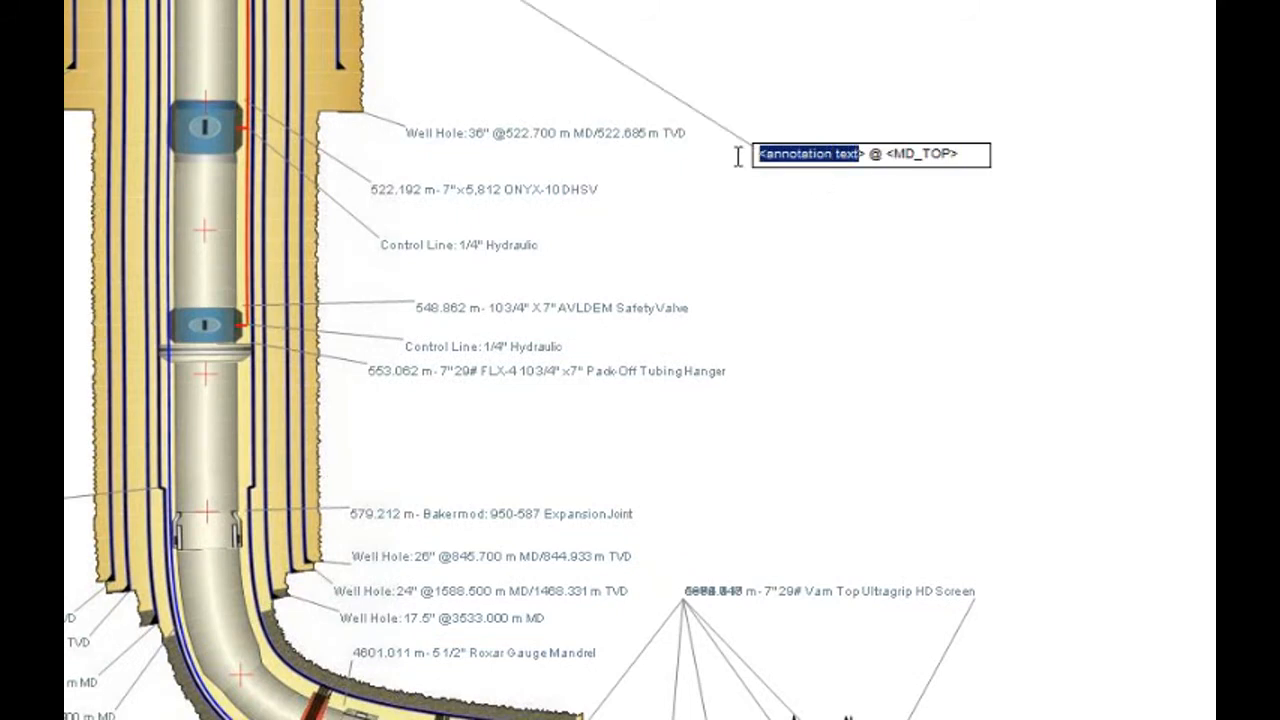
pyautogui.write('annotation')
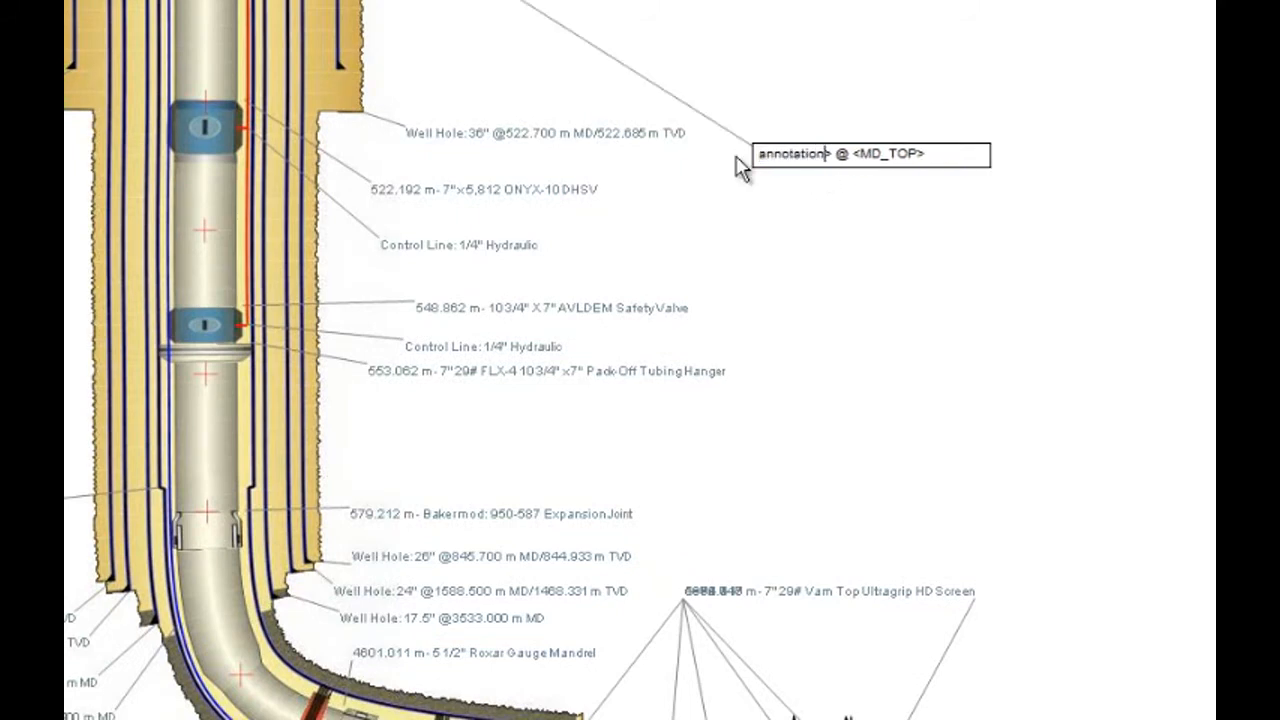
pyautogui.press('Delete')
pyautogui.press('Return')
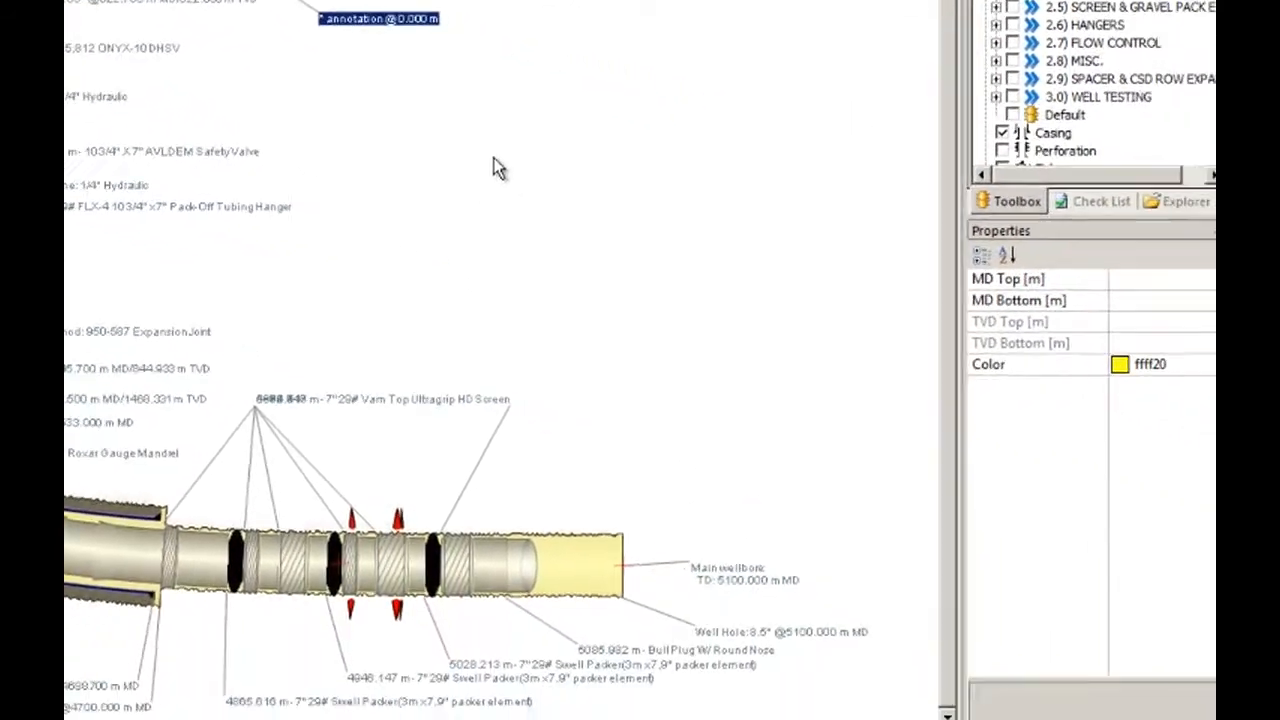
# Set the new annotation's MD Top to 560 m and its color to bright green (00ff00)
pyautogui.click(1080, 268)
pyautogui.write('560')
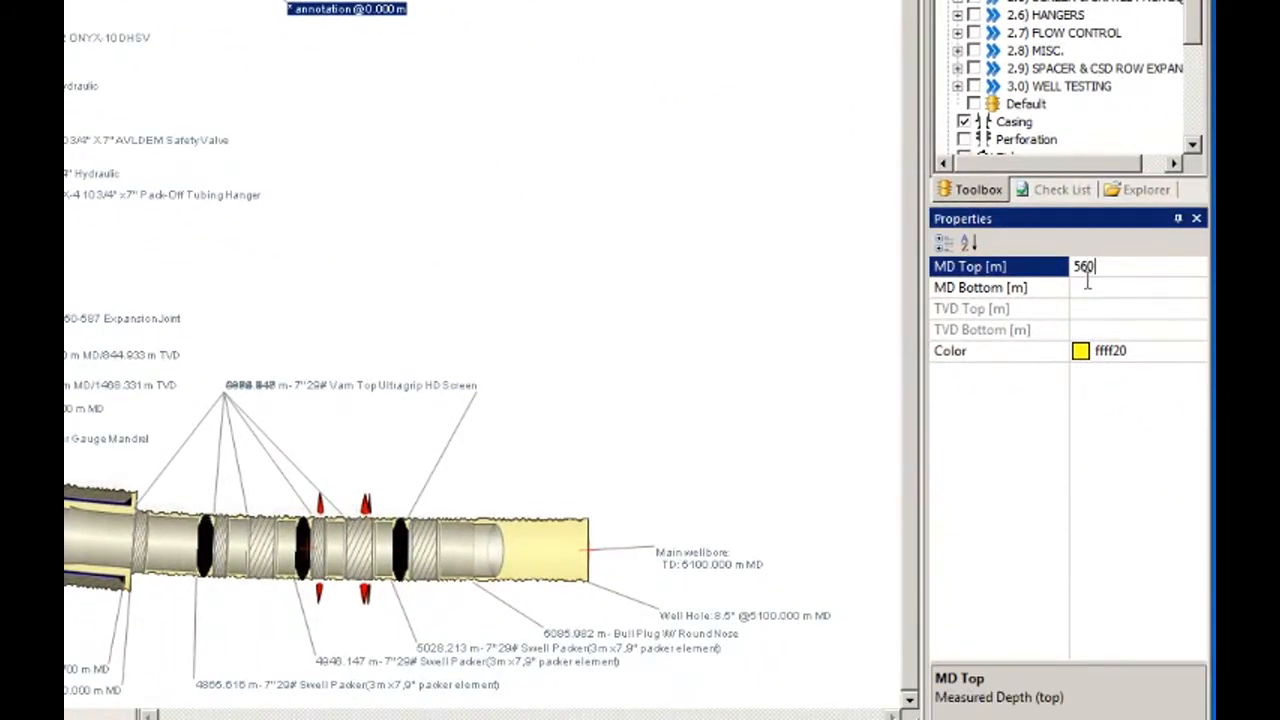
pyautogui.click(1128, 355)
pyautogui.click(1199, 352)
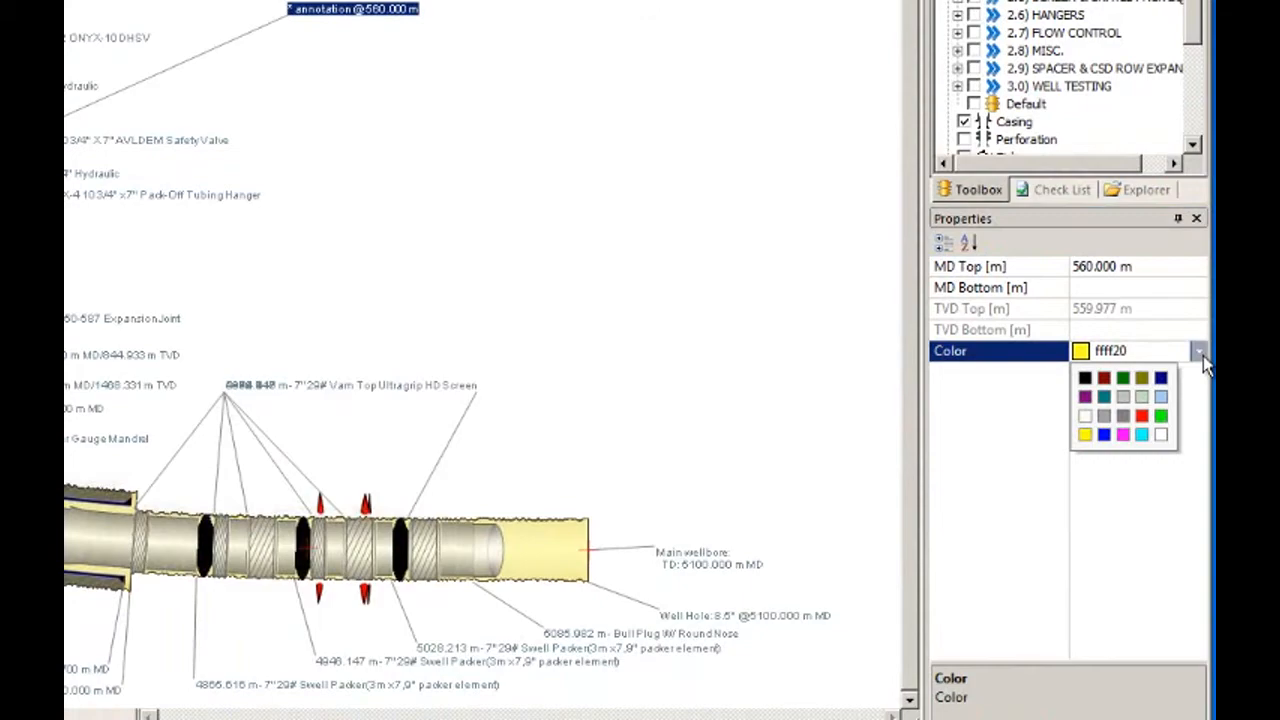
pyautogui.click(1161, 414)
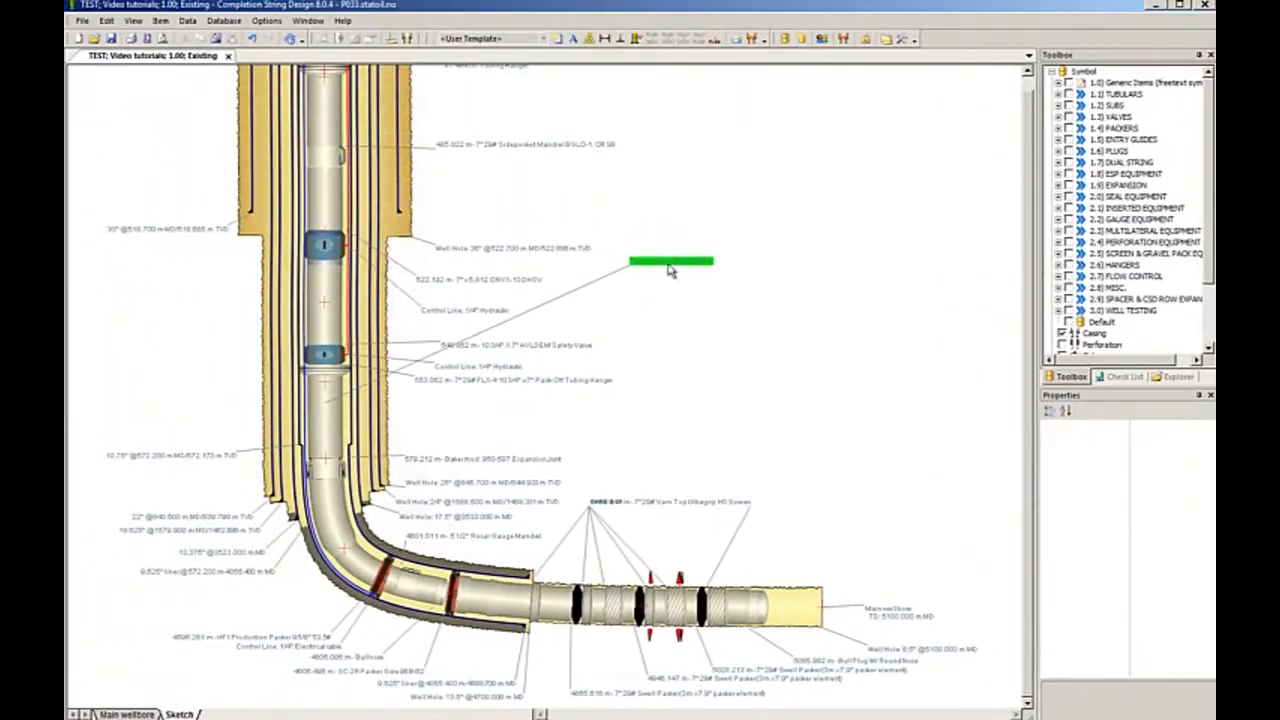
# Move the annotation beside the tubing, between the Pack-Off Tubing Hanger and Expansion Joint labels, and deselect it
pyautogui.moveTo(669, 265)
pyautogui.mouseDown()
pyautogui.moveTo(518, 392)
pyautogui.moveTo(450, 421)
pyautogui.mouseUp()
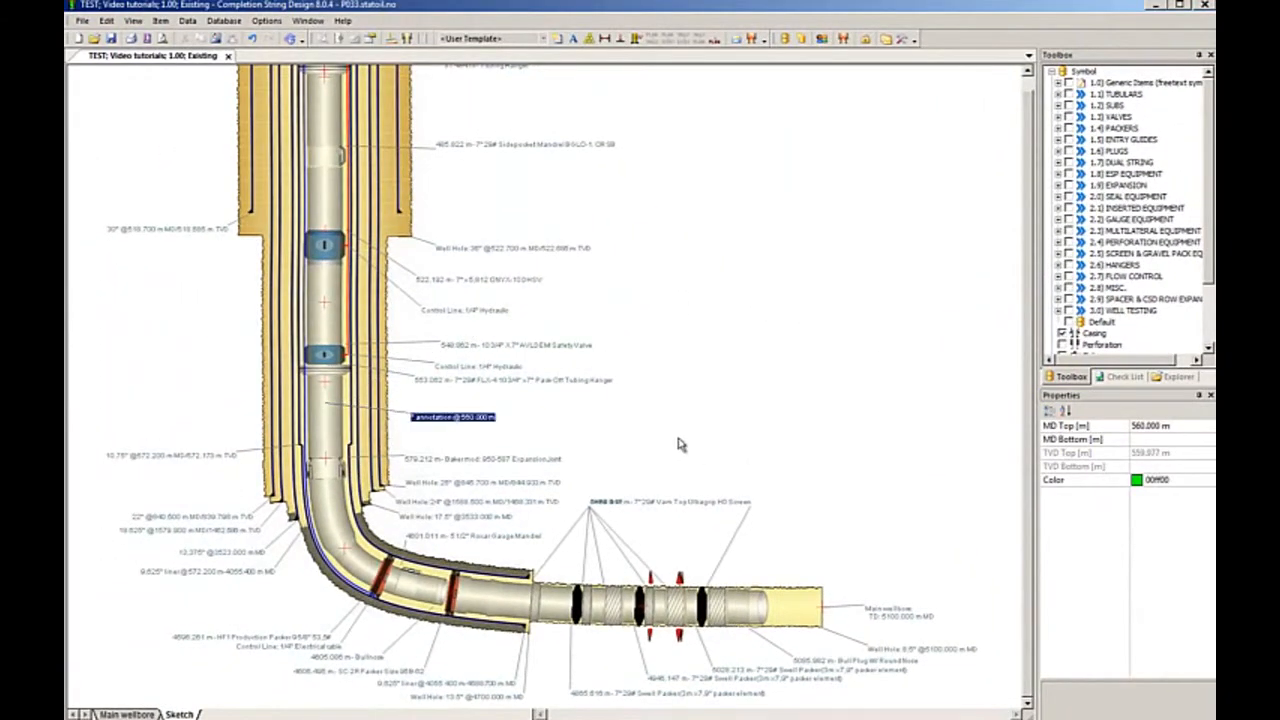
pyautogui.click(678, 444)
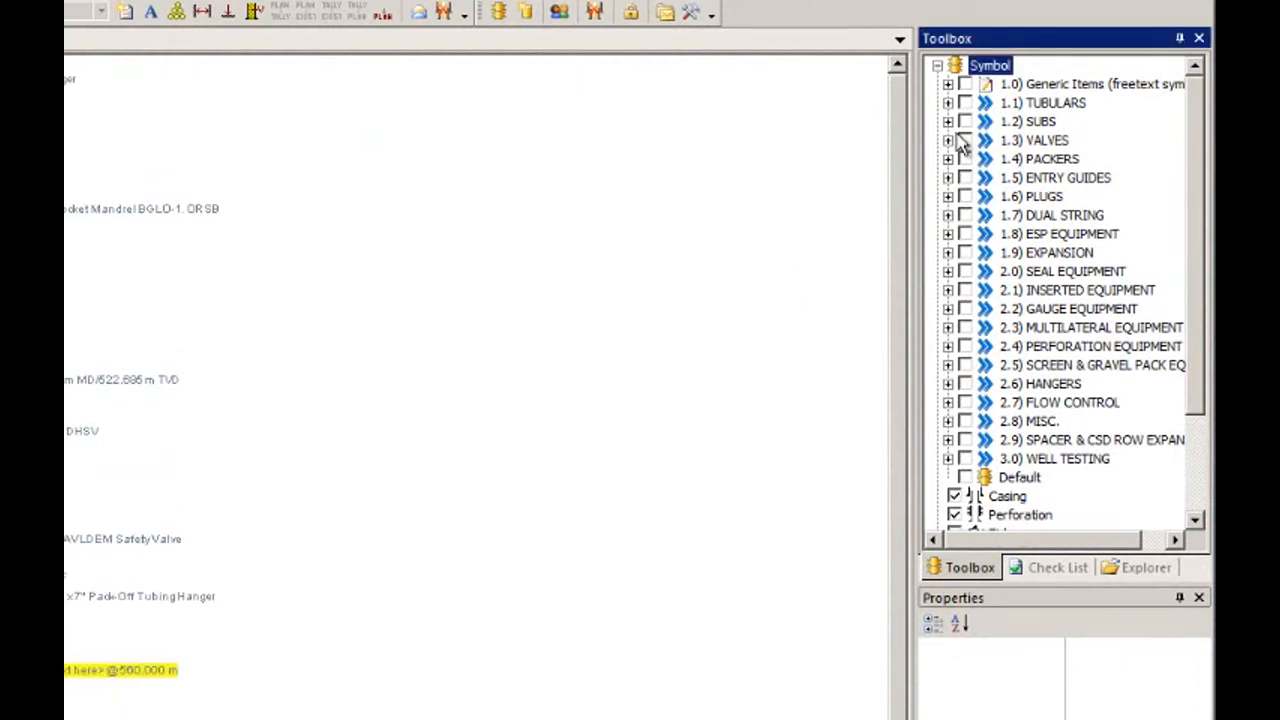
# Turn on the sketch labels for Pup Joint in the 1.1) TUBULARS group and turn them off again
pyautogui.click(948, 103)
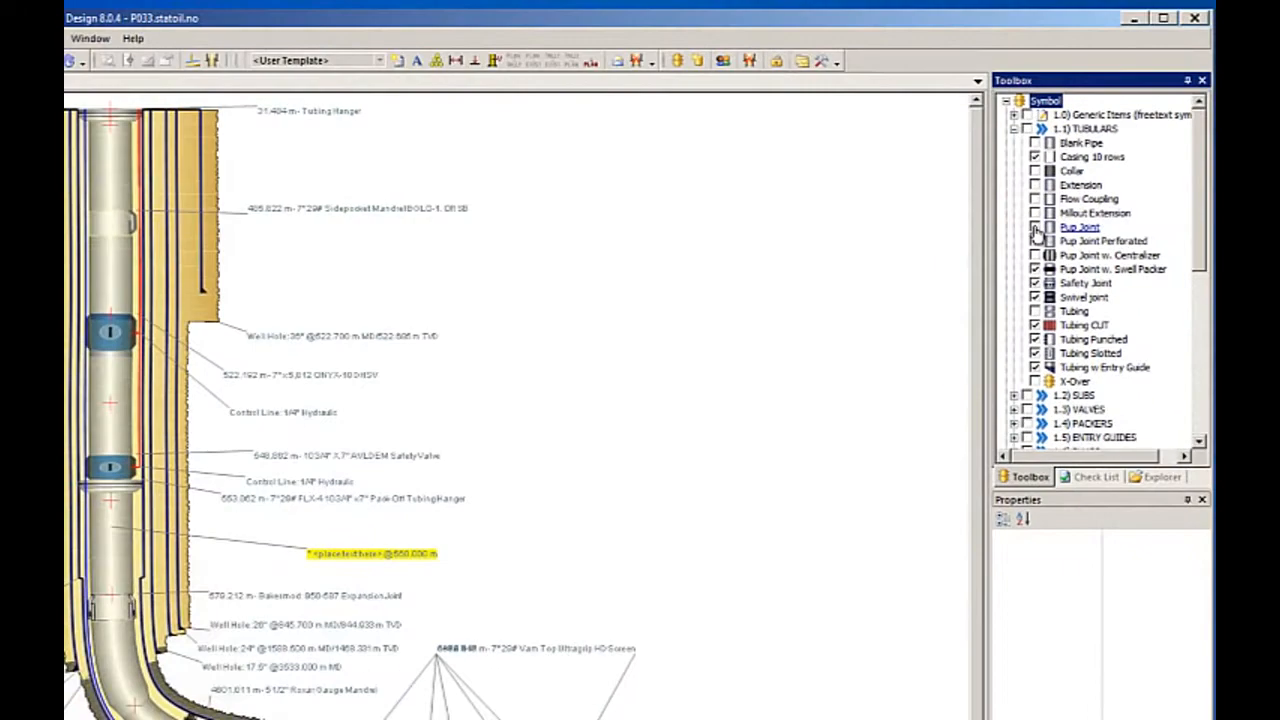
pyautogui.click(975, 233)
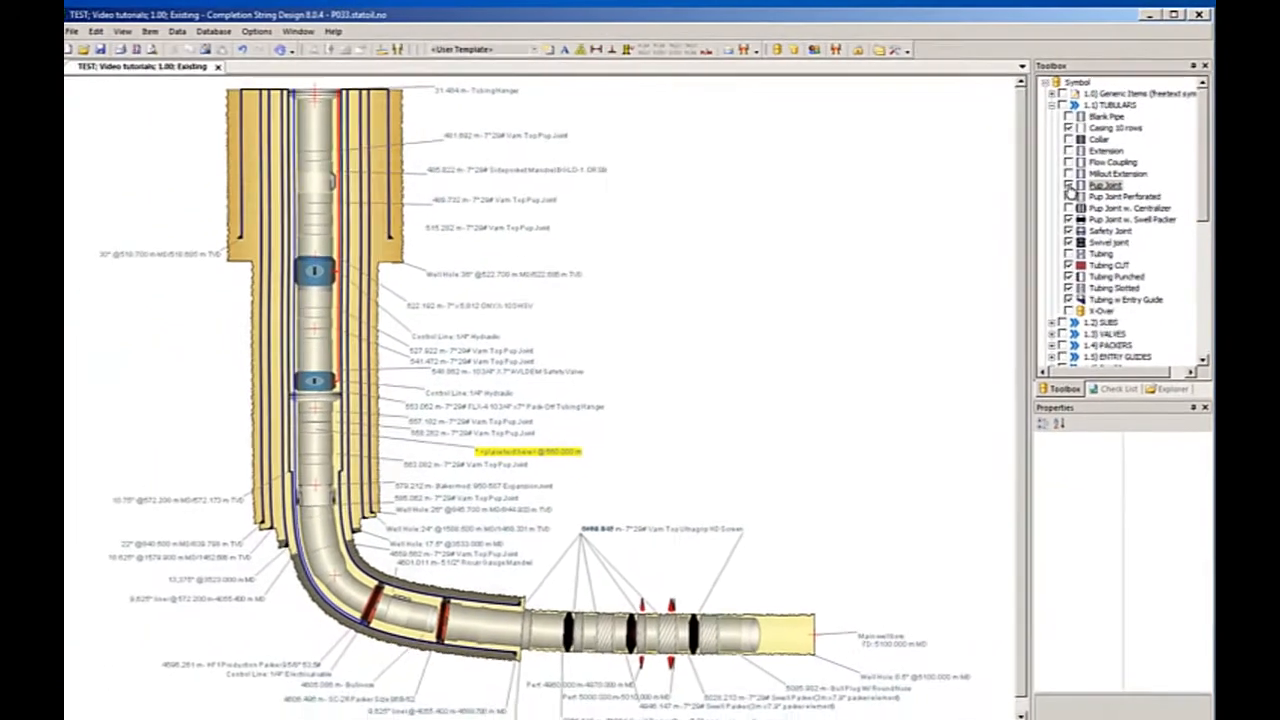
pyautogui.click(1036, 230)
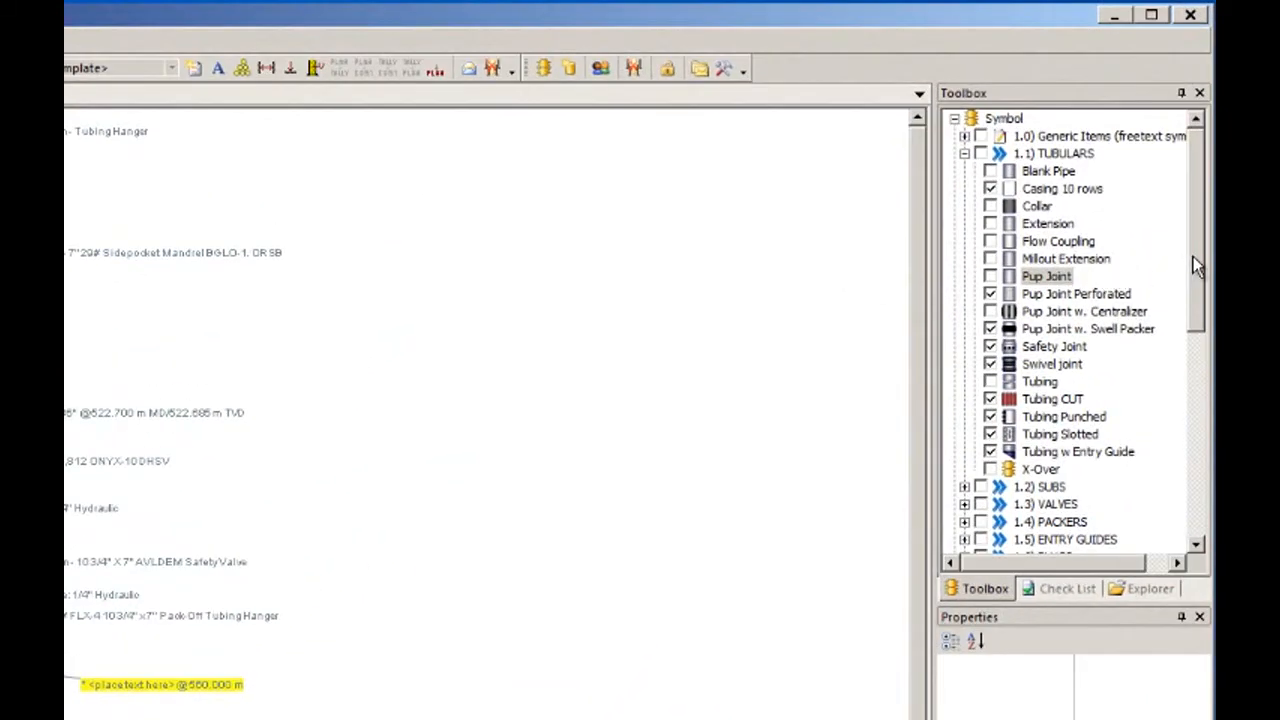
# Toggle the Perforation and Casing labels off and back on in the sketch
pyautogui.moveTo(1191, 281); pyautogui.dragTo(1191, 477)
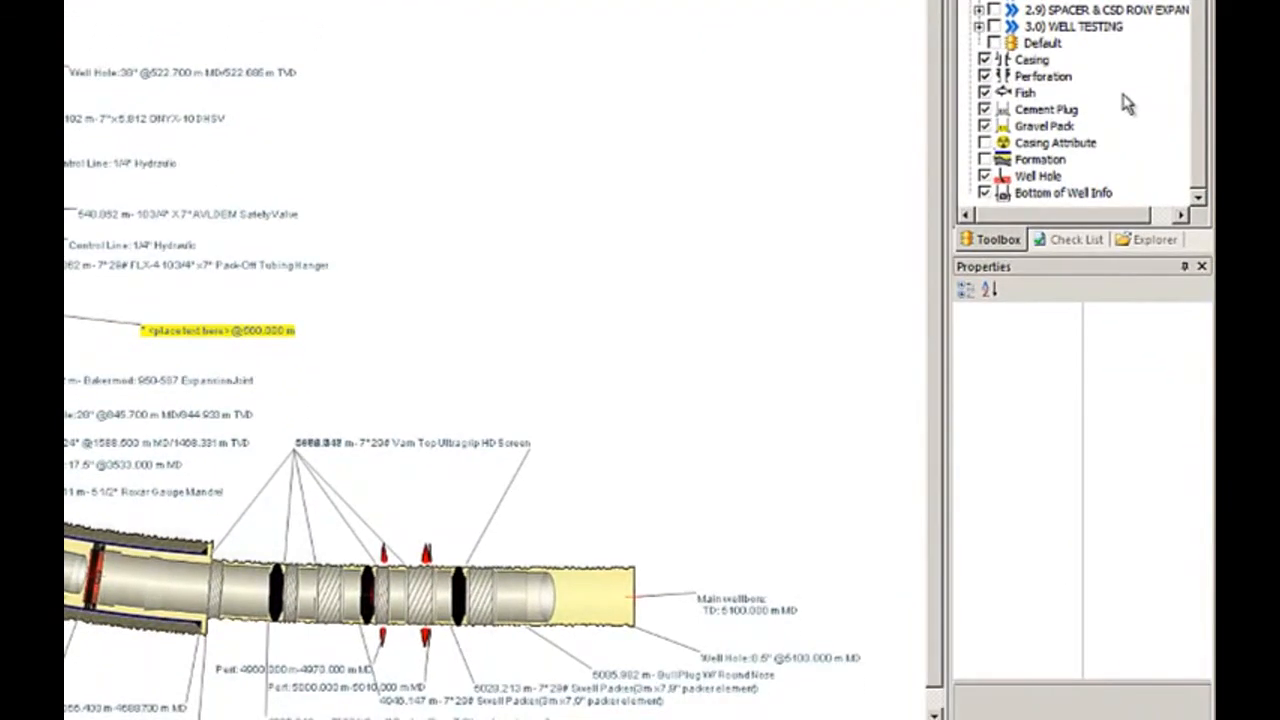
pyautogui.click(986, 77)
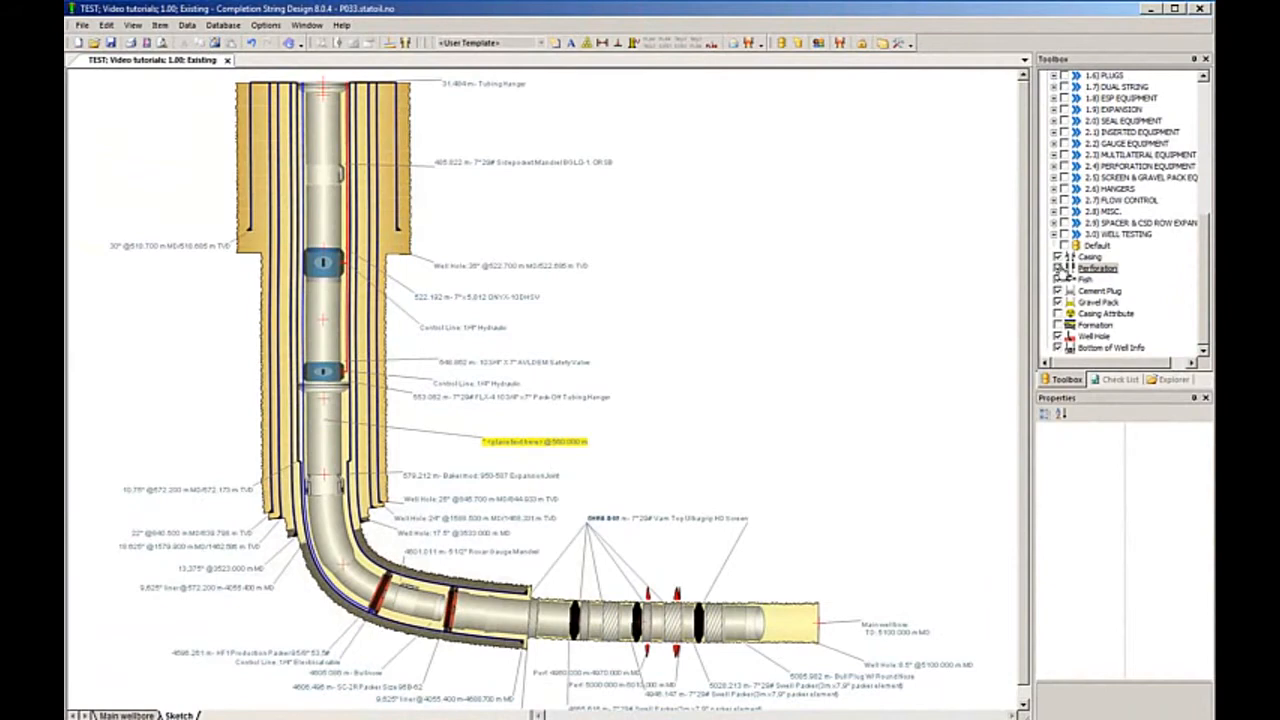
pyautogui.click(1059, 258)
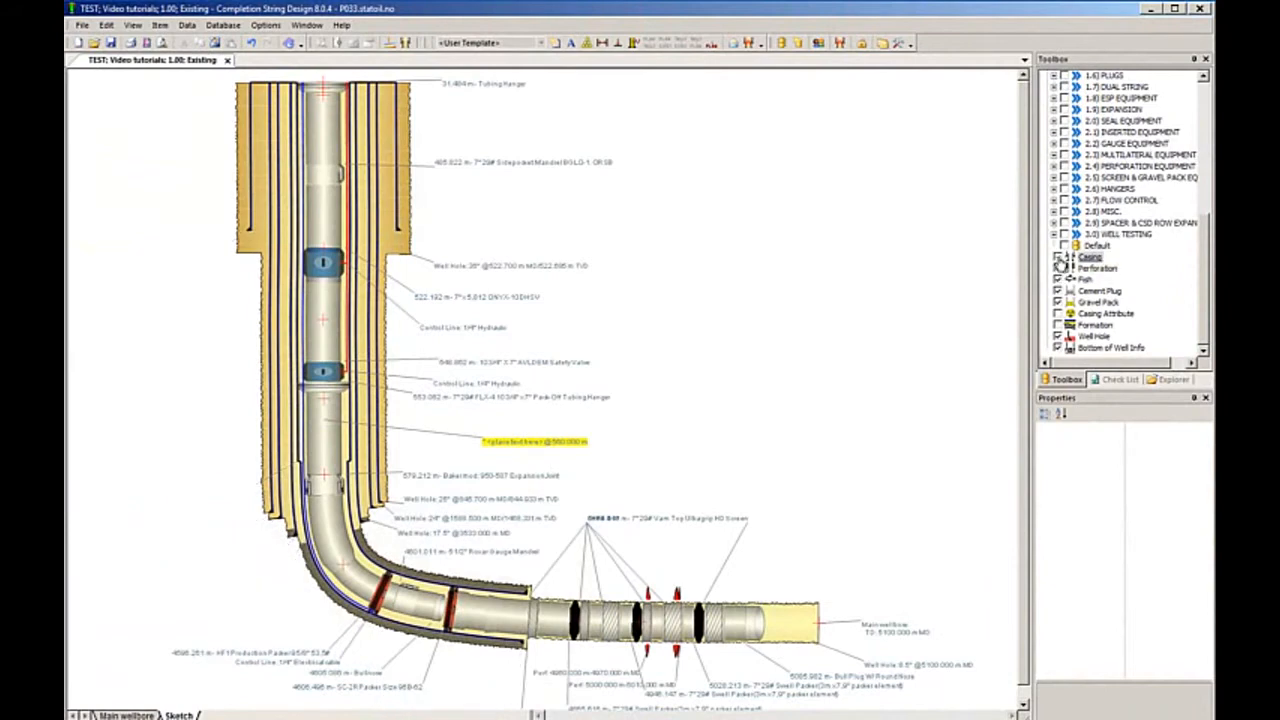
pyautogui.click(1059, 258)
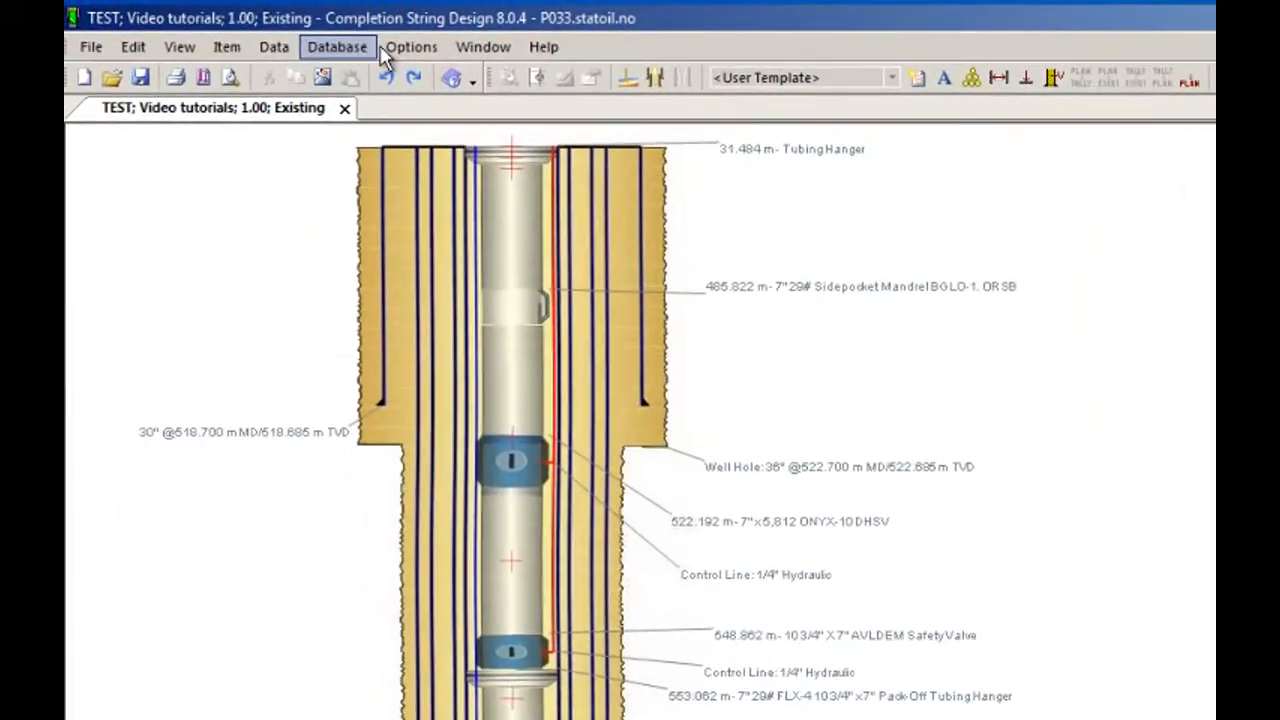
# In the sketch setup, raise the Scale by one notch and shift Symbol Transparency further toward its upper end, applying both
pyautogui.click(388, 50)
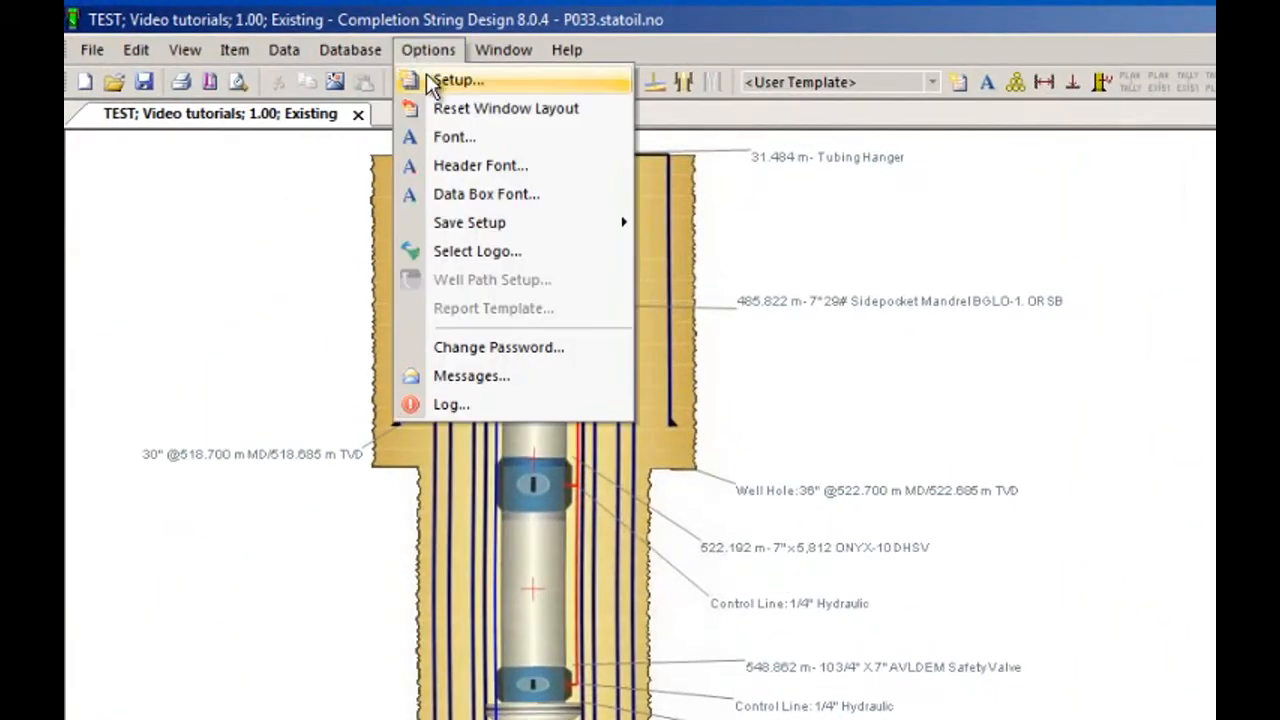
pyautogui.click(426, 78)
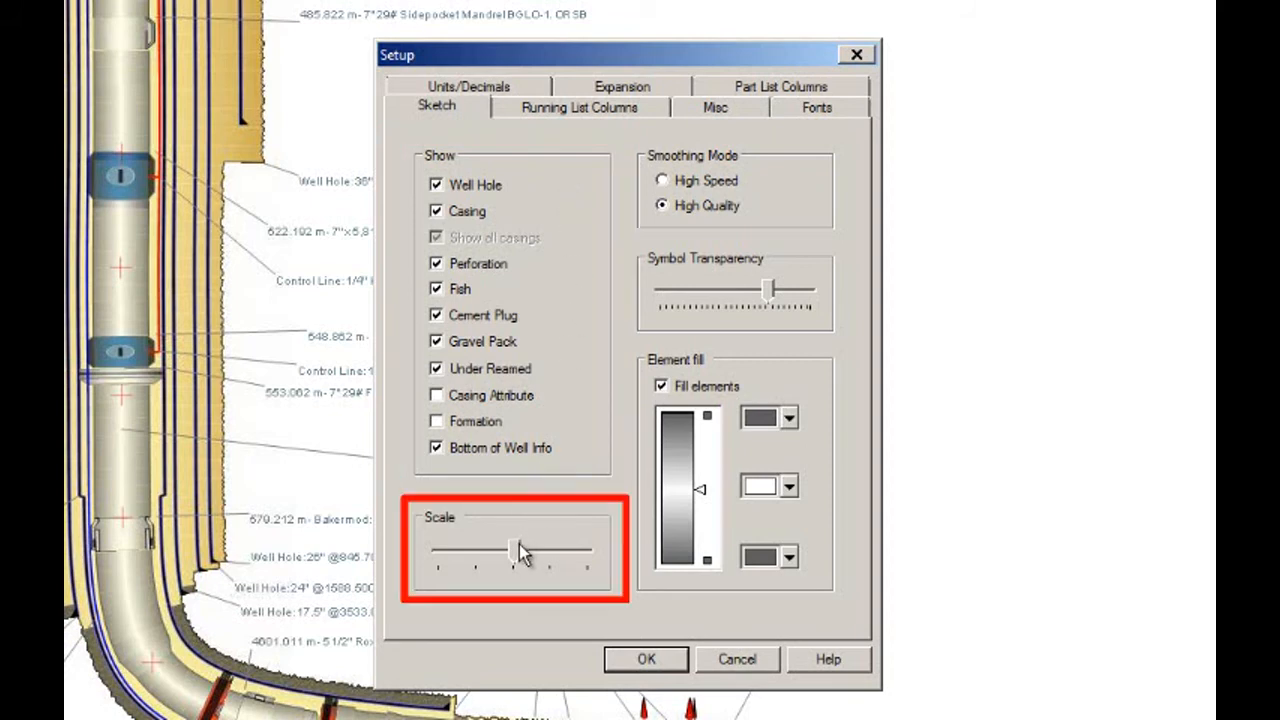
pyautogui.moveTo(514, 548); pyautogui.dragTo(532, 553)
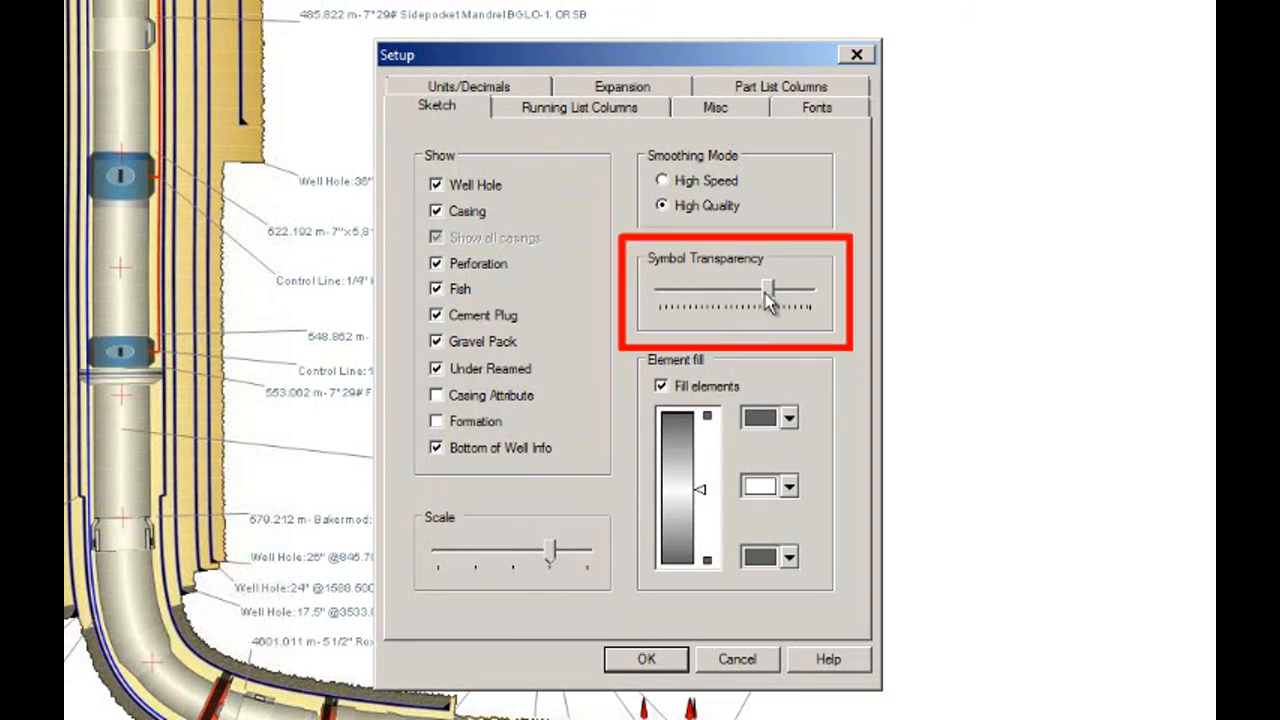
pyautogui.moveTo(765, 293); pyautogui.dragTo(792, 296)
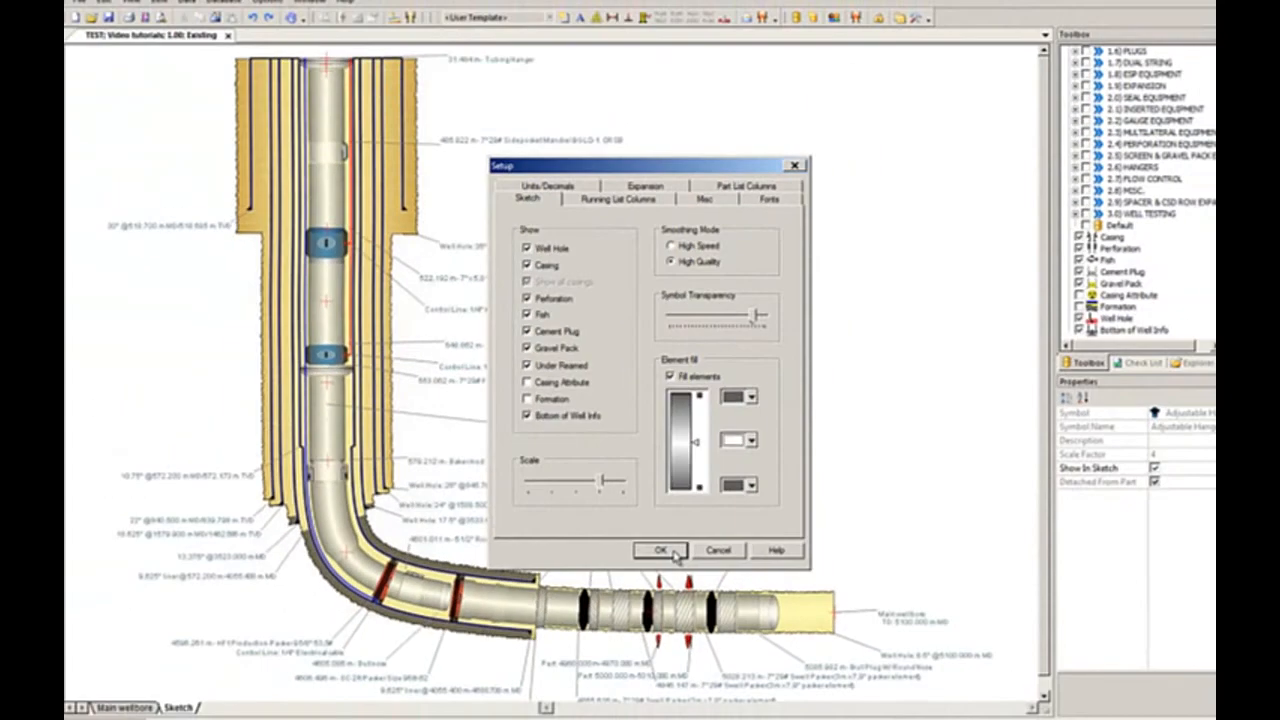
pyautogui.click(677, 556)
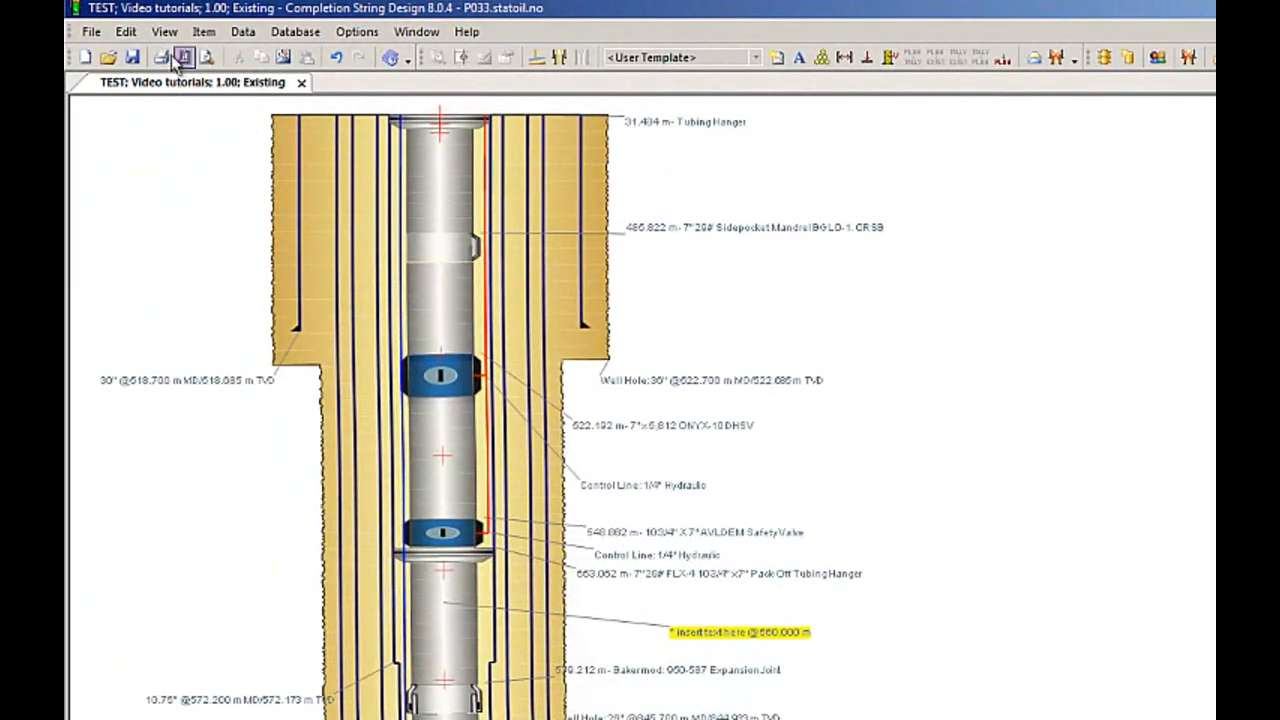
# Copy the sketch as an image and paste it into the blank Word document as a Device Independent Bitmap
pyautogui.click(126, 36)
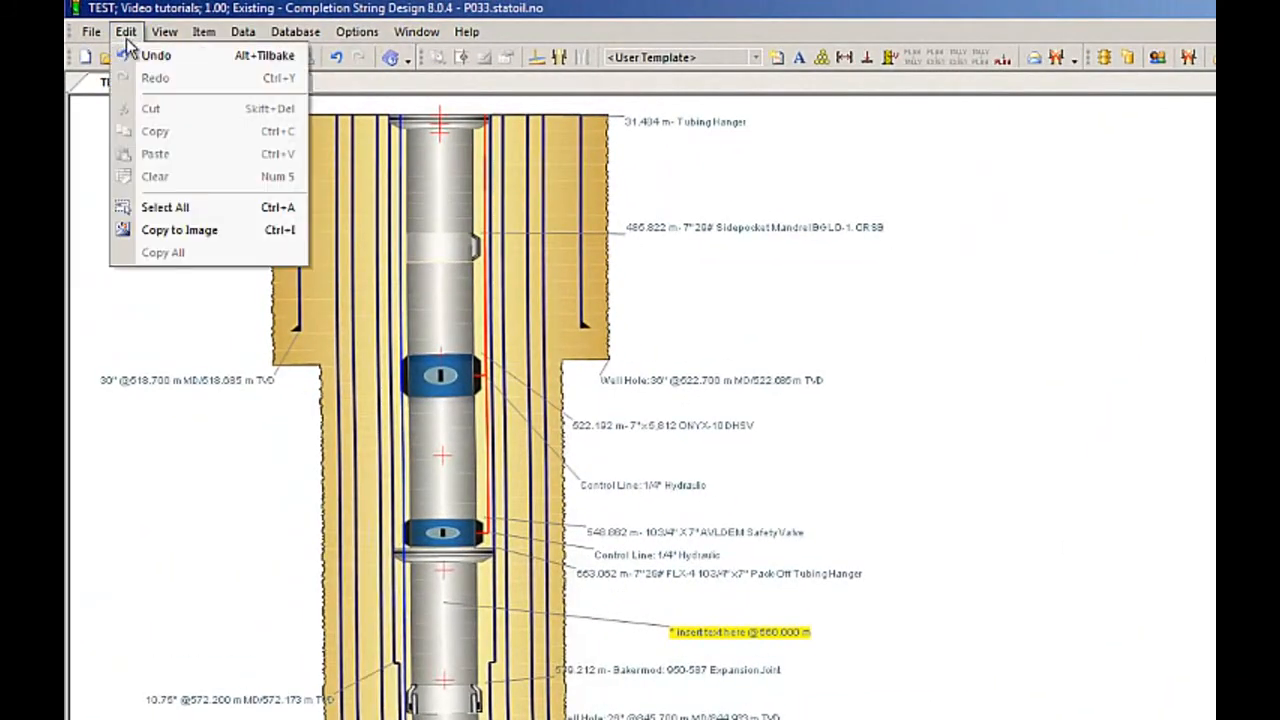
pyautogui.click(189, 235)
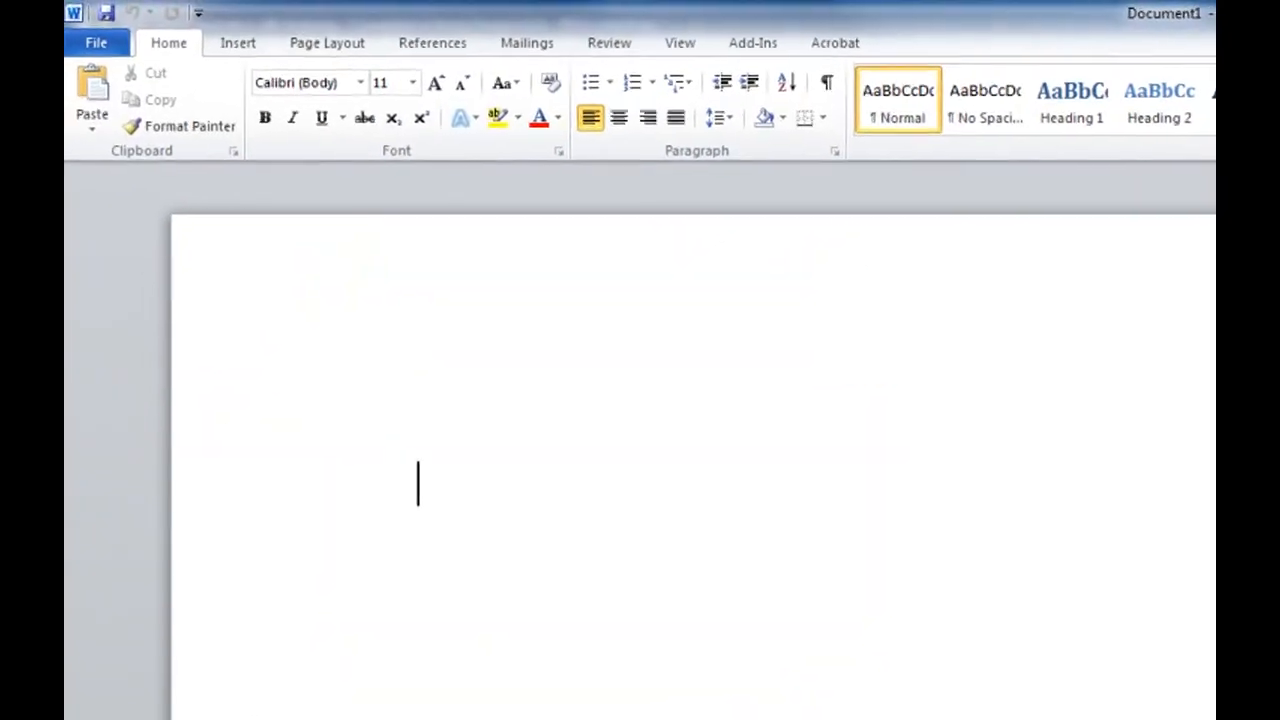
pyautogui.click(96, 136)
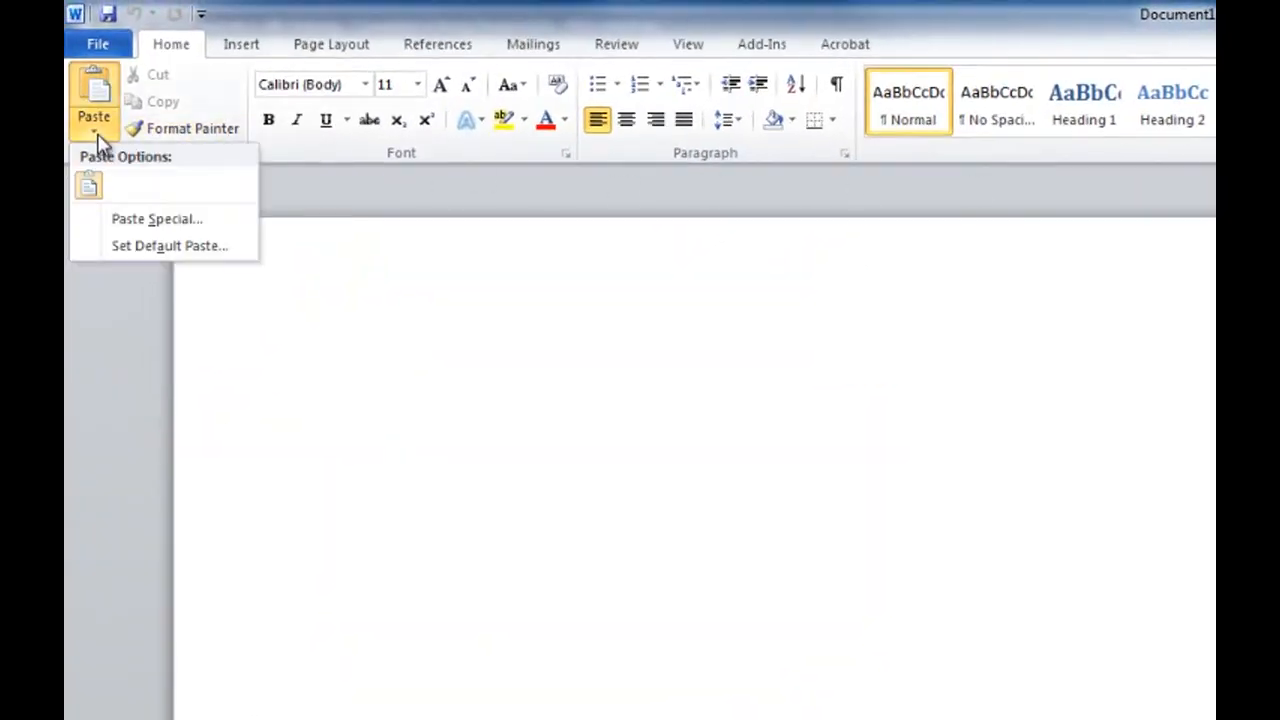
pyautogui.click(150, 219)
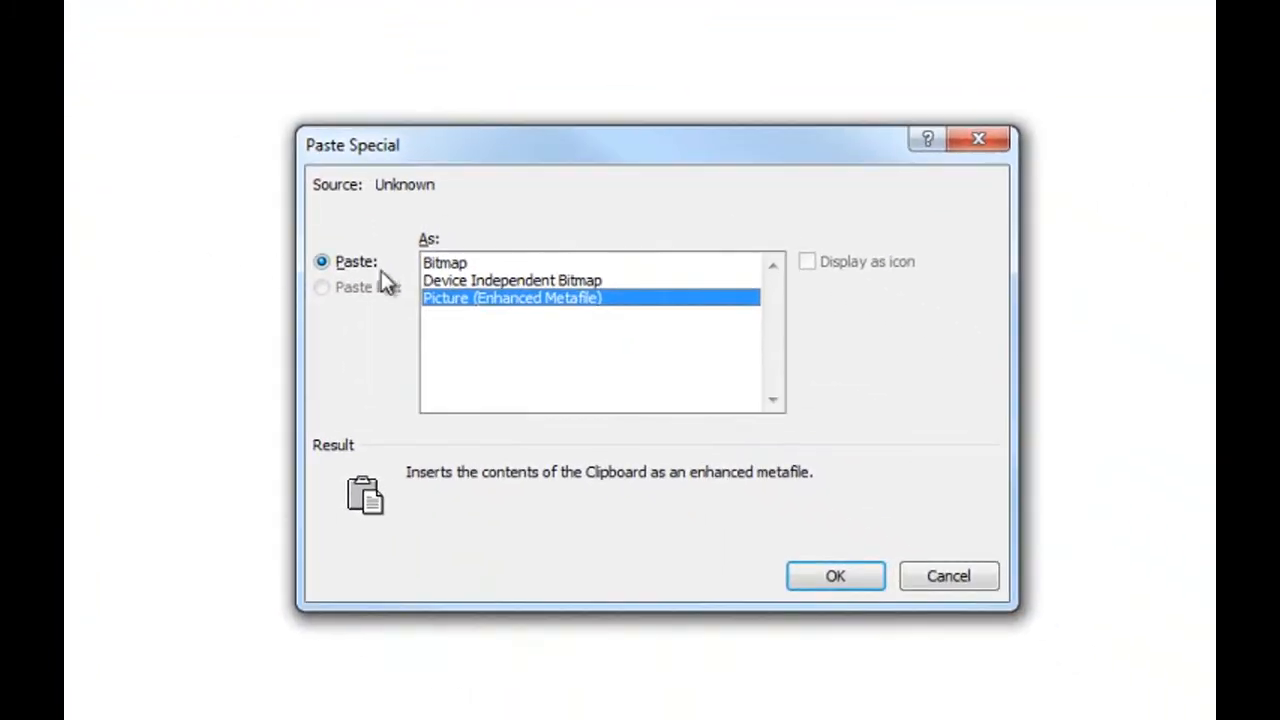
pyautogui.click(494, 279)
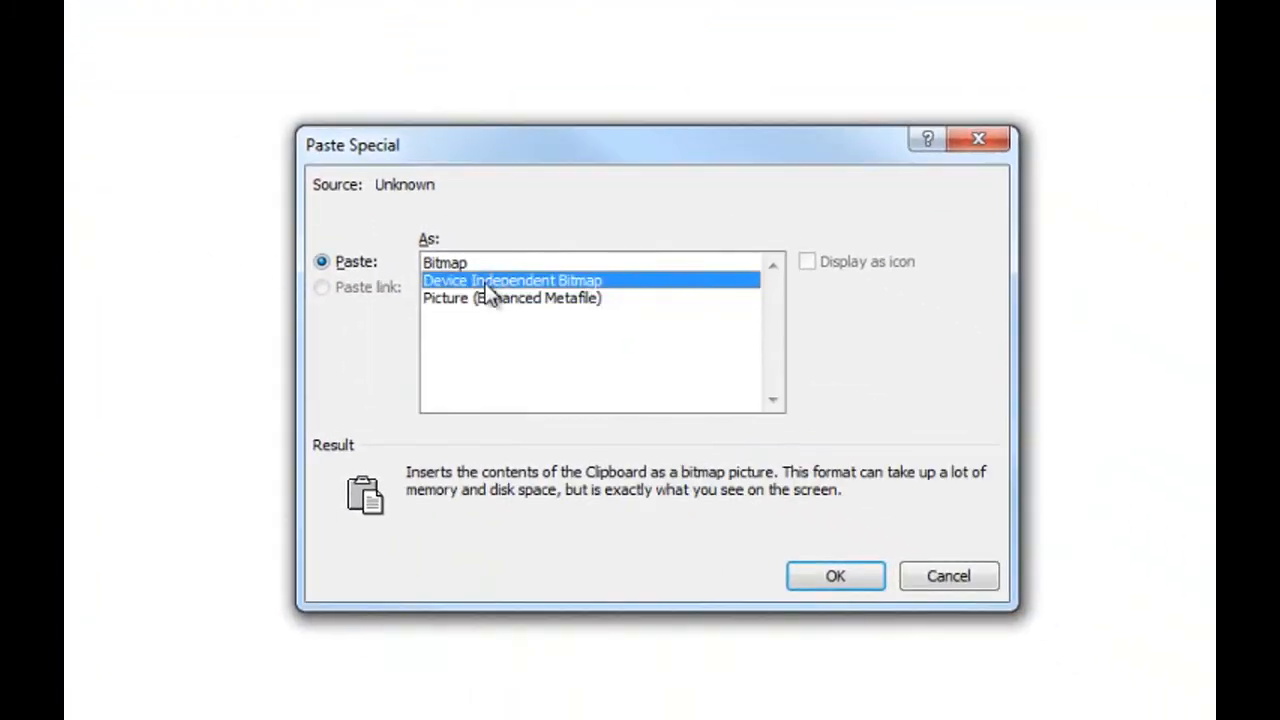
pyautogui.click(836, 580)
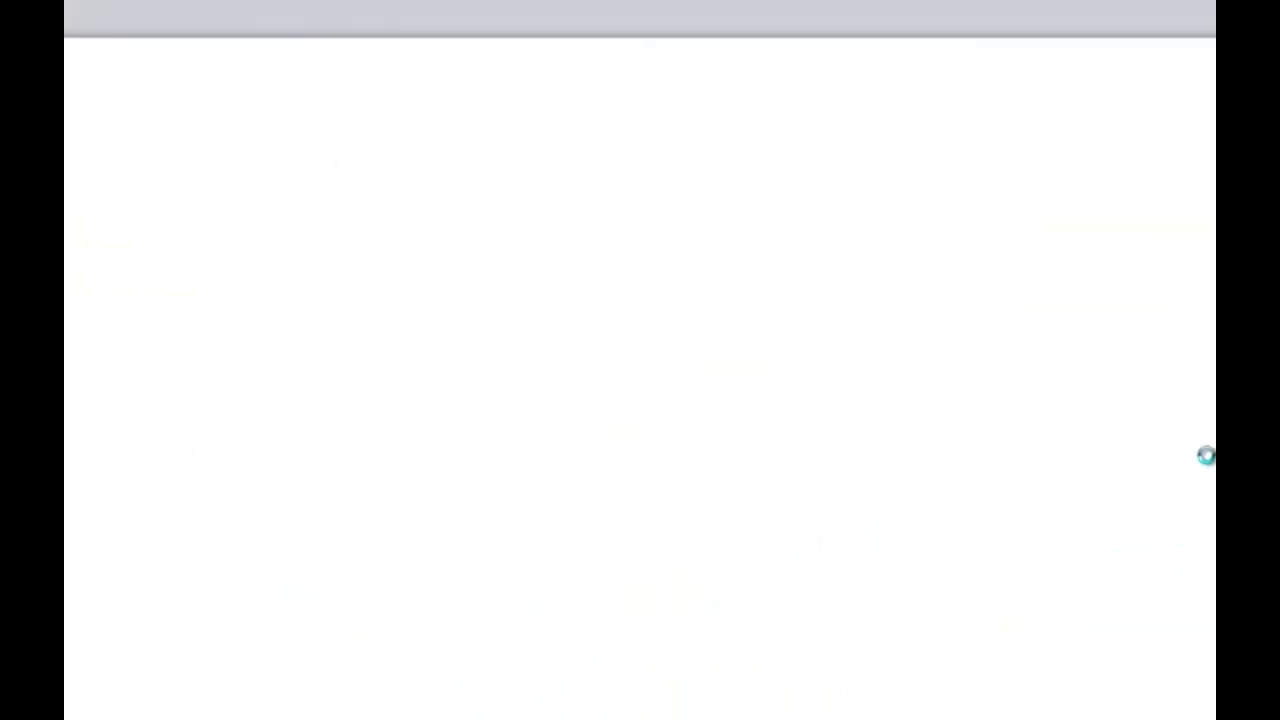